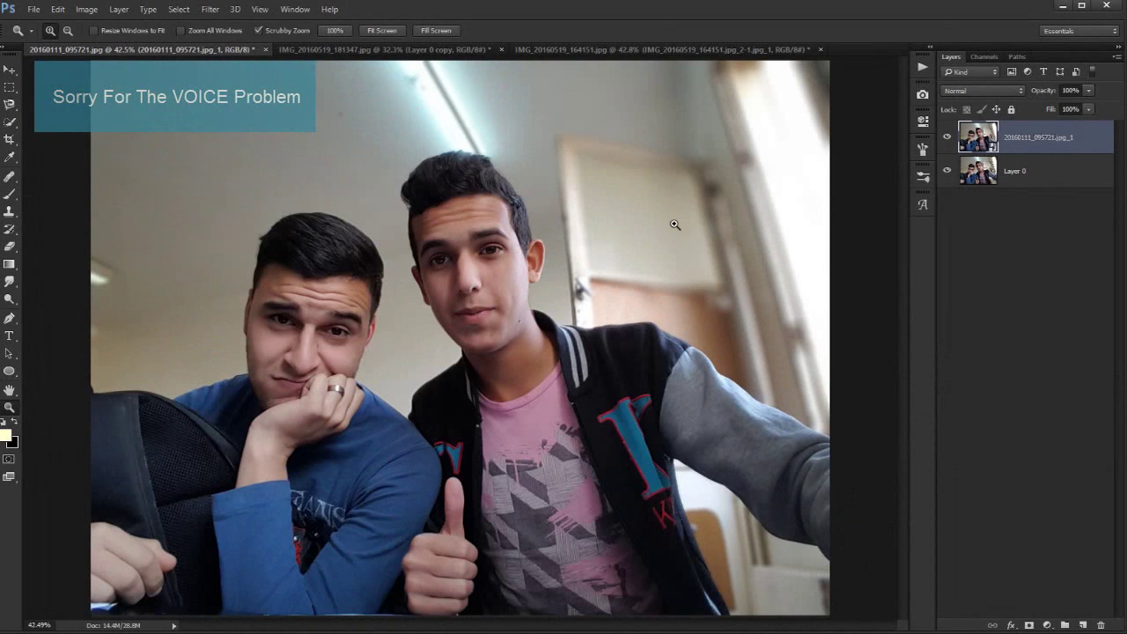
Toggle the top layer's visibility in 20160111_095721.jpg to compare the blurred background with the original
left_click(949, 138)
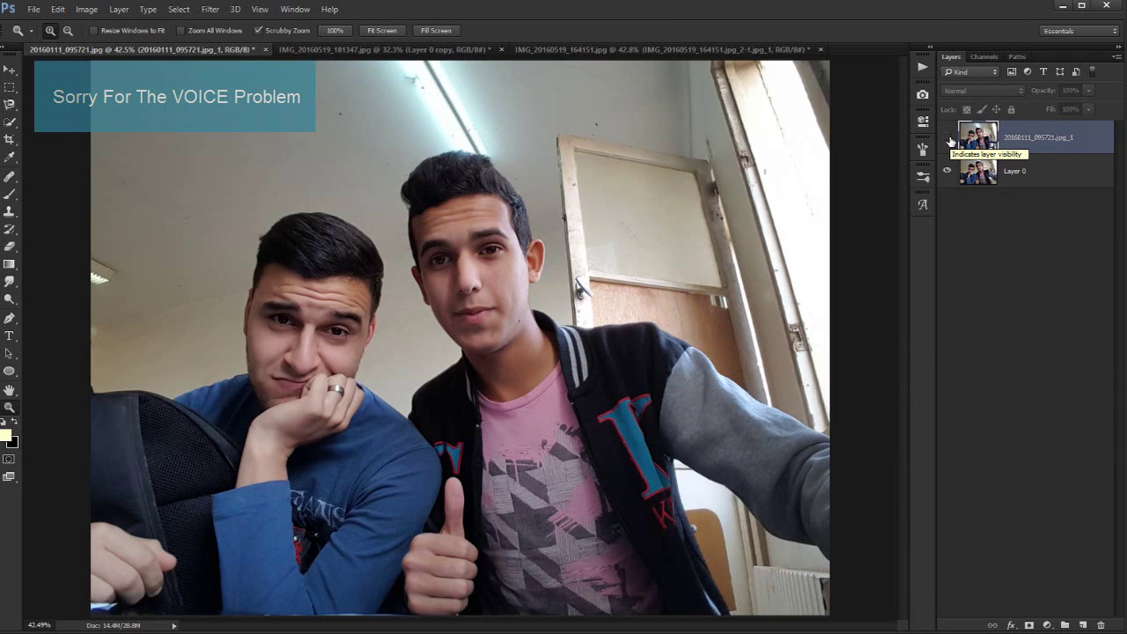
left_click(950, 141)
left_click(950, 141)
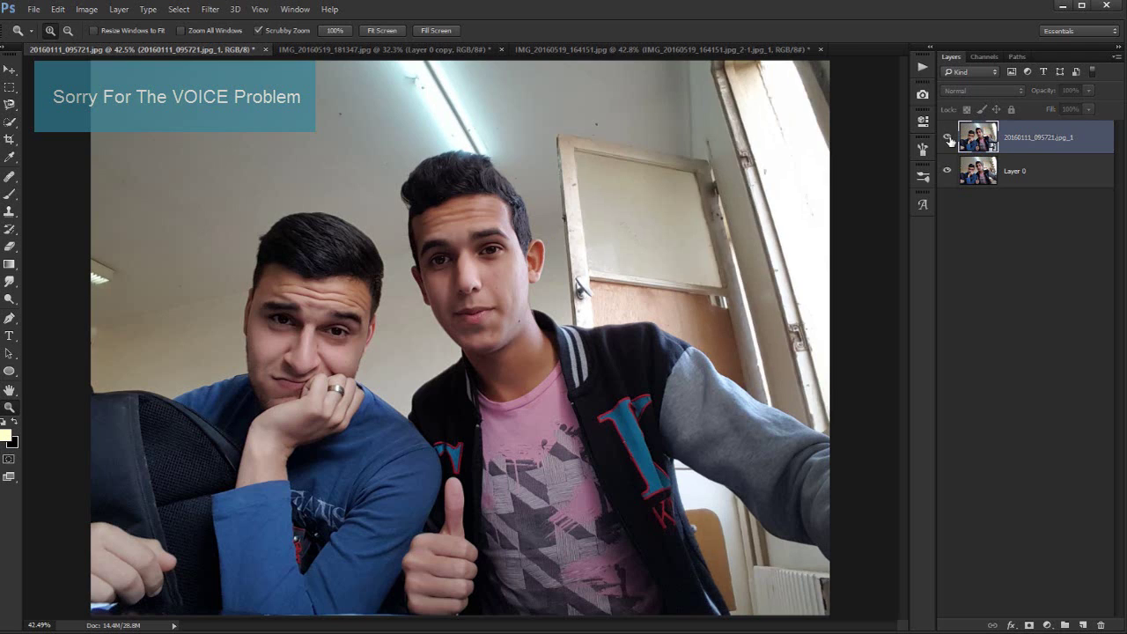
left_click(949, 138)
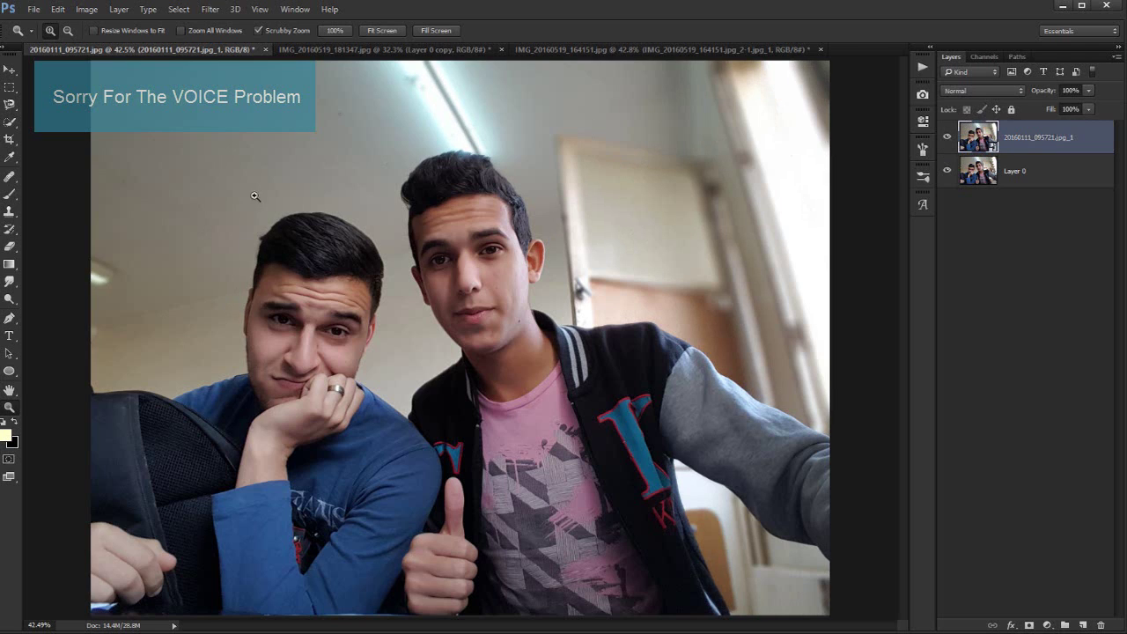
Compare the edited top layers with the originals in IMG_20160519_181347.jpg and IMG_20160519_164151.jpg
left_click(416, 50)
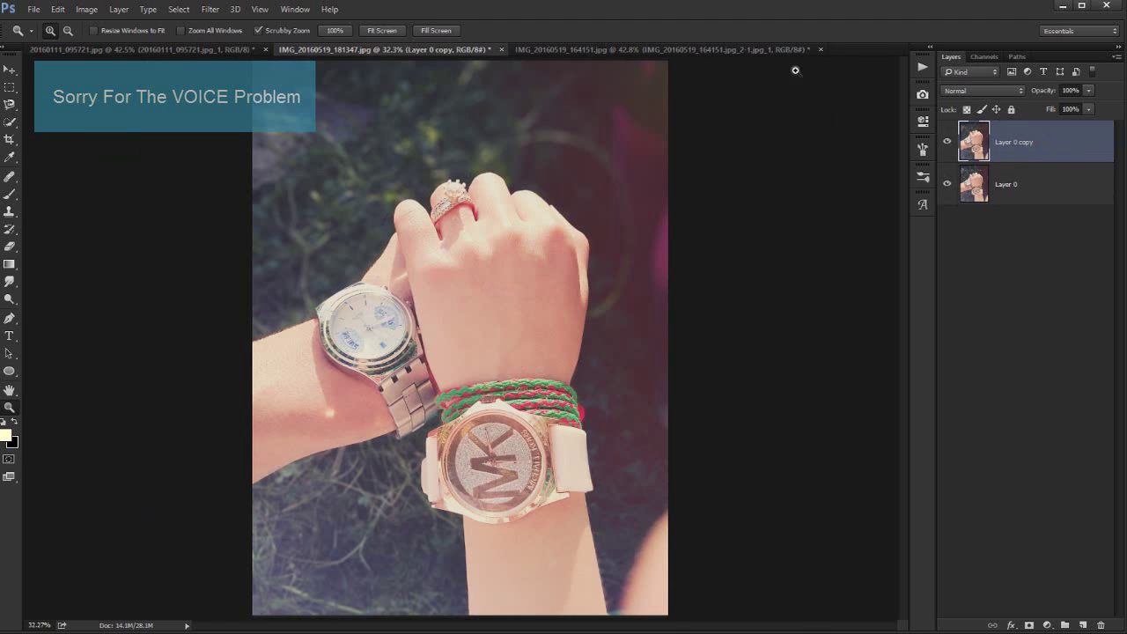
left_click(948, 141)
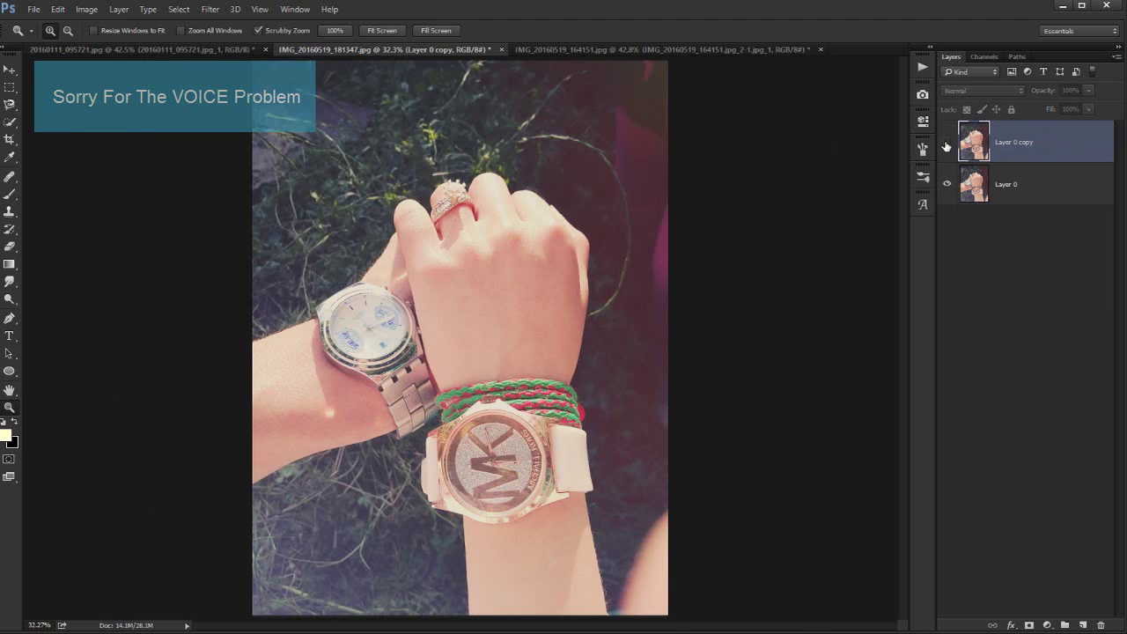
left_click(946, 143)
left_click(947, 144)
left_click(607, 48)
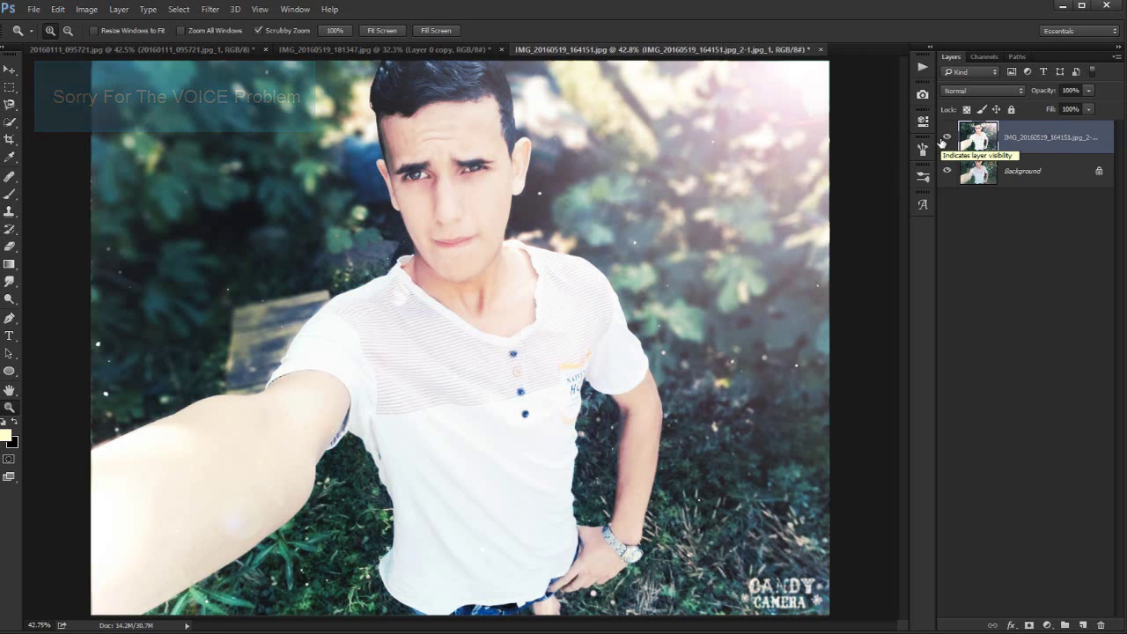
left_click(944, 141)
left_click(946, 138)
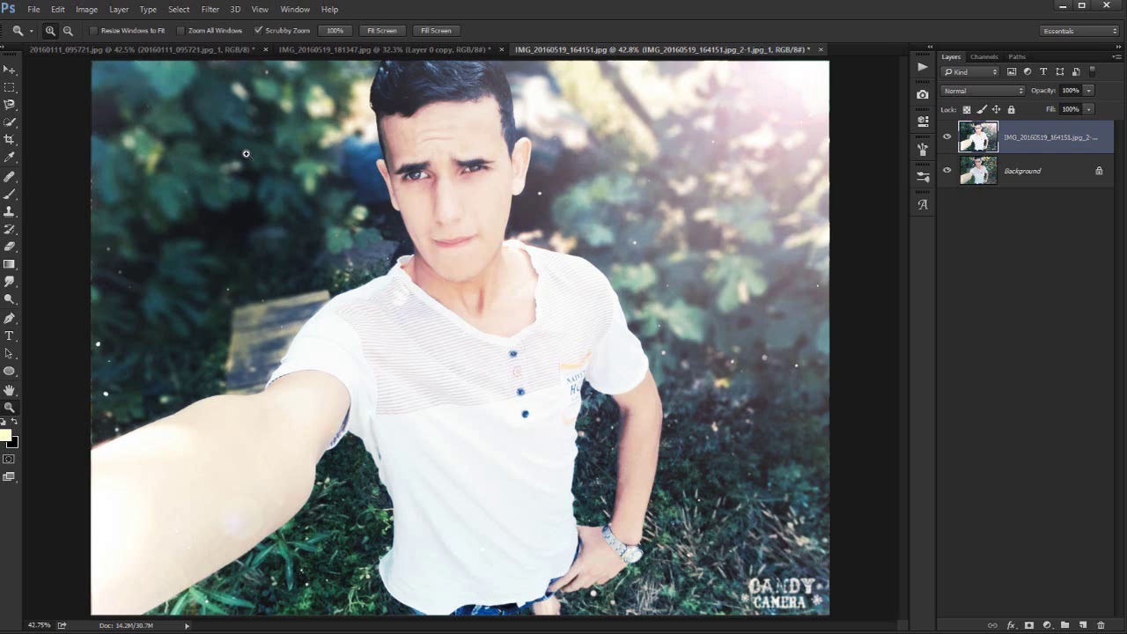
Return to 20160111_095721.jpg and hide its blurred top layer
left_click(213, 49)
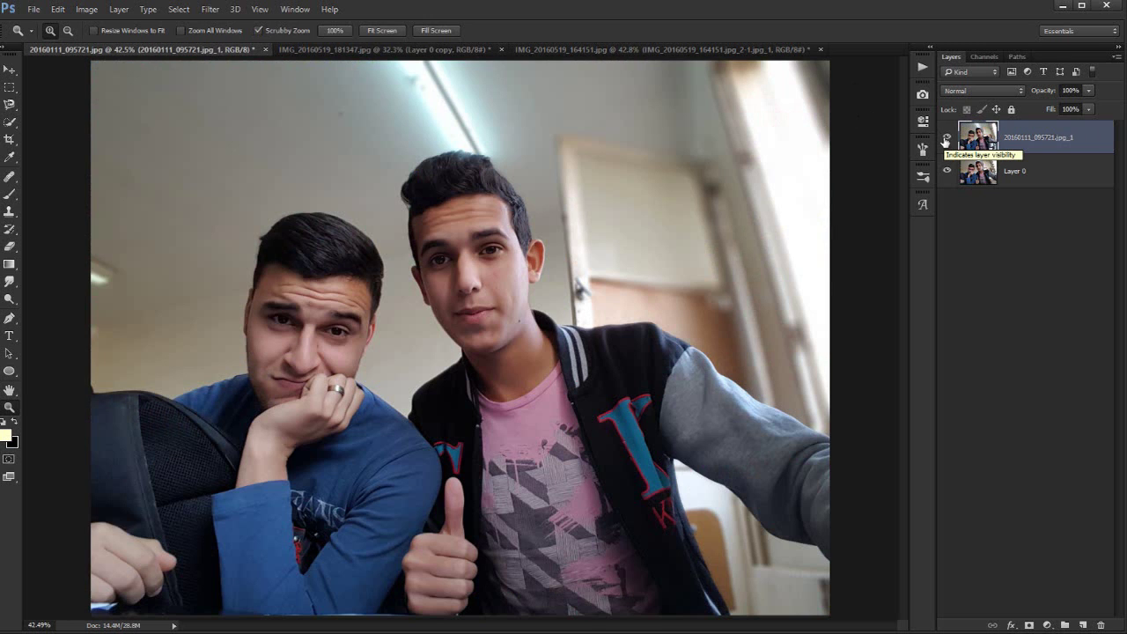
left_click(946, 138)
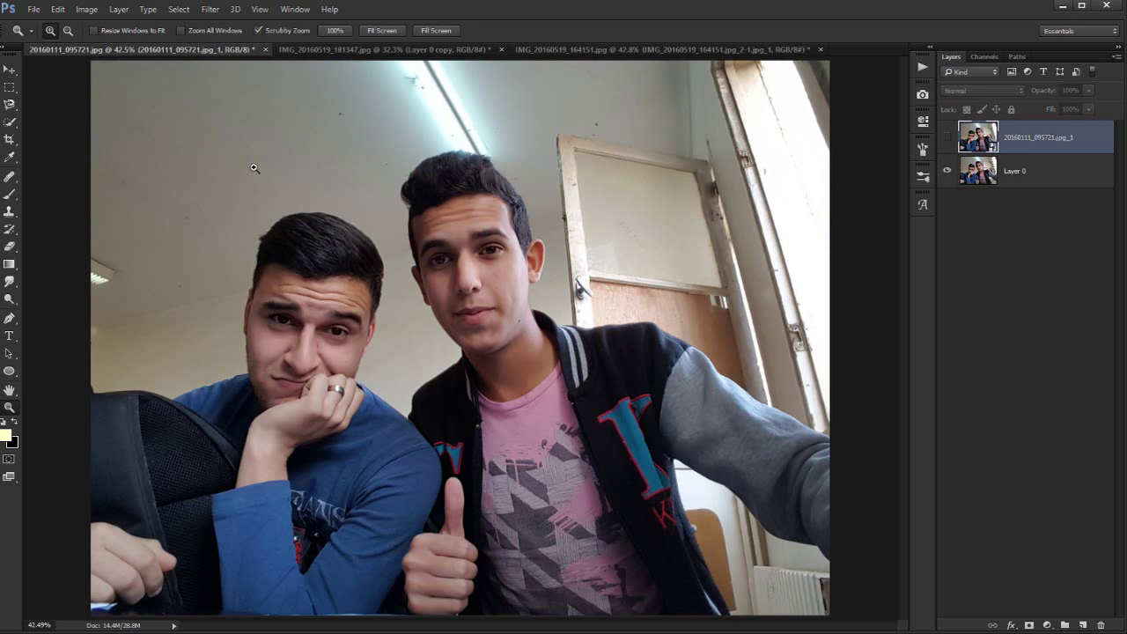
key("p")
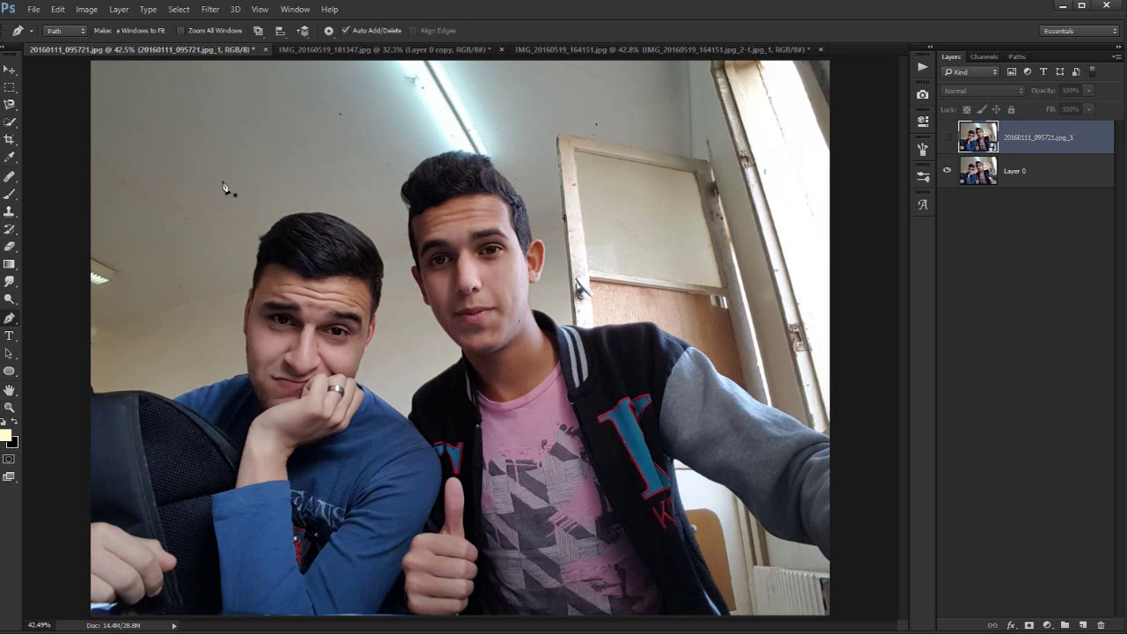
left_click(222, 176)
left_click(139, 212)
left_click(182, 344)
left_click(339, 353)
key("Escape")
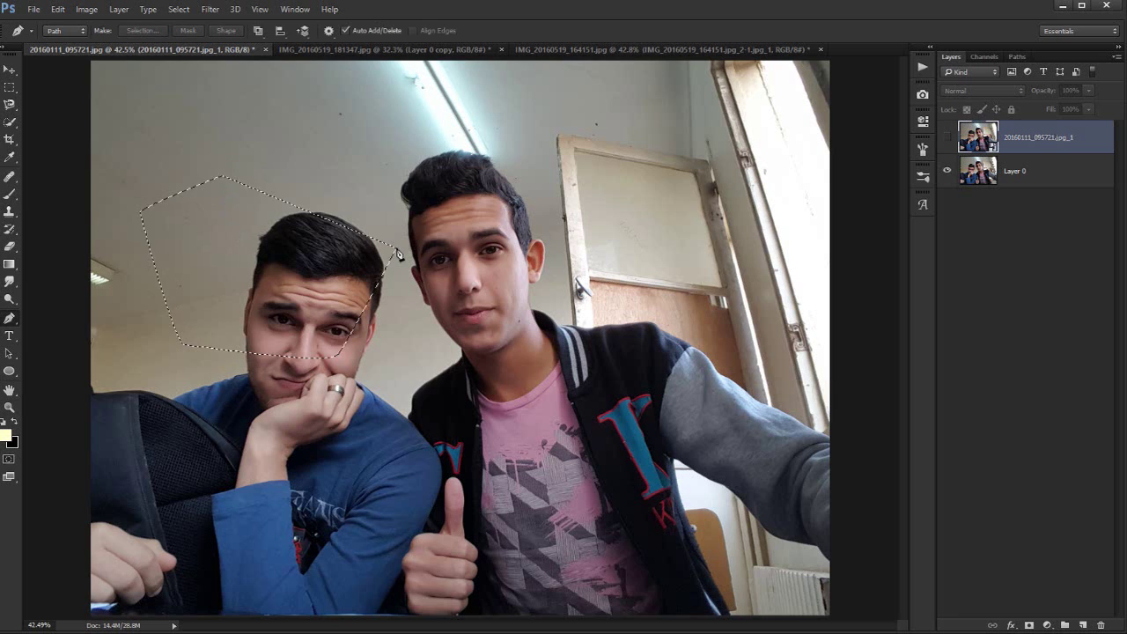
left_click(9, 121)
mouse_move(313, 268)
left_mouse_down()
mouse_move(342, 334)
mouse_move(463, 510)
mouse_move(520, 423)
mouse_move(461, 246)
left_mouse_up()
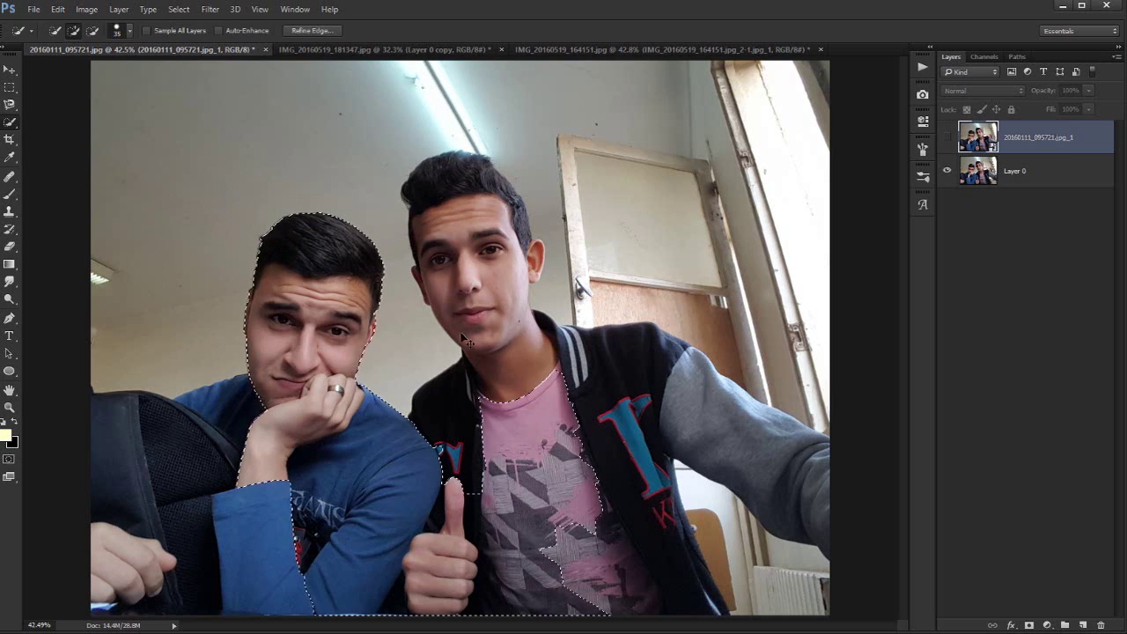
key("ctrl+d")
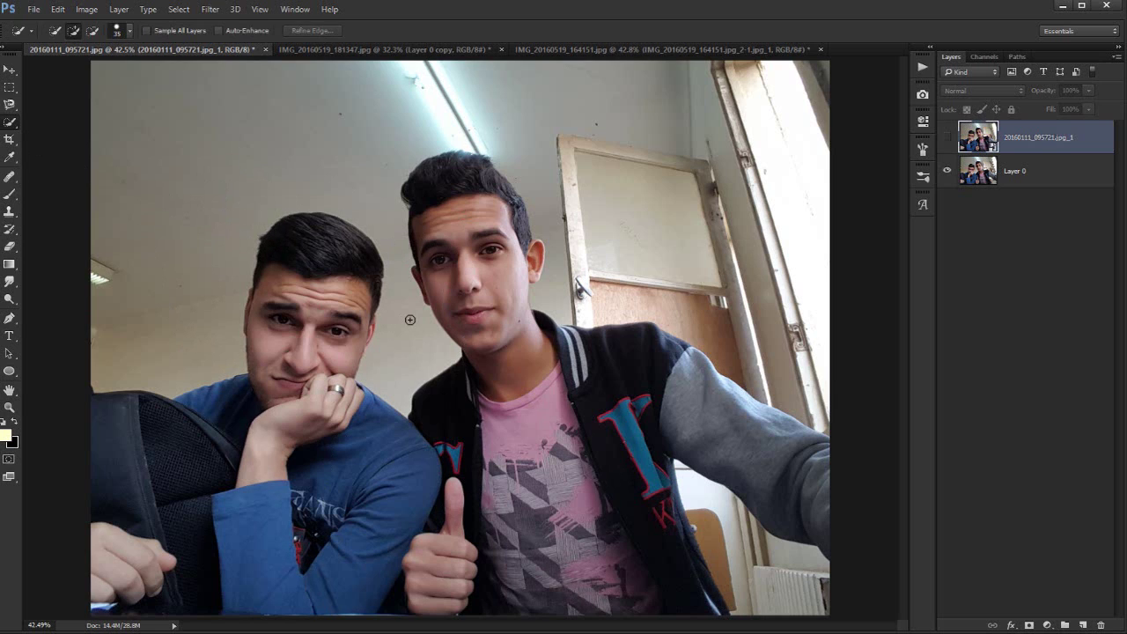
key("z")
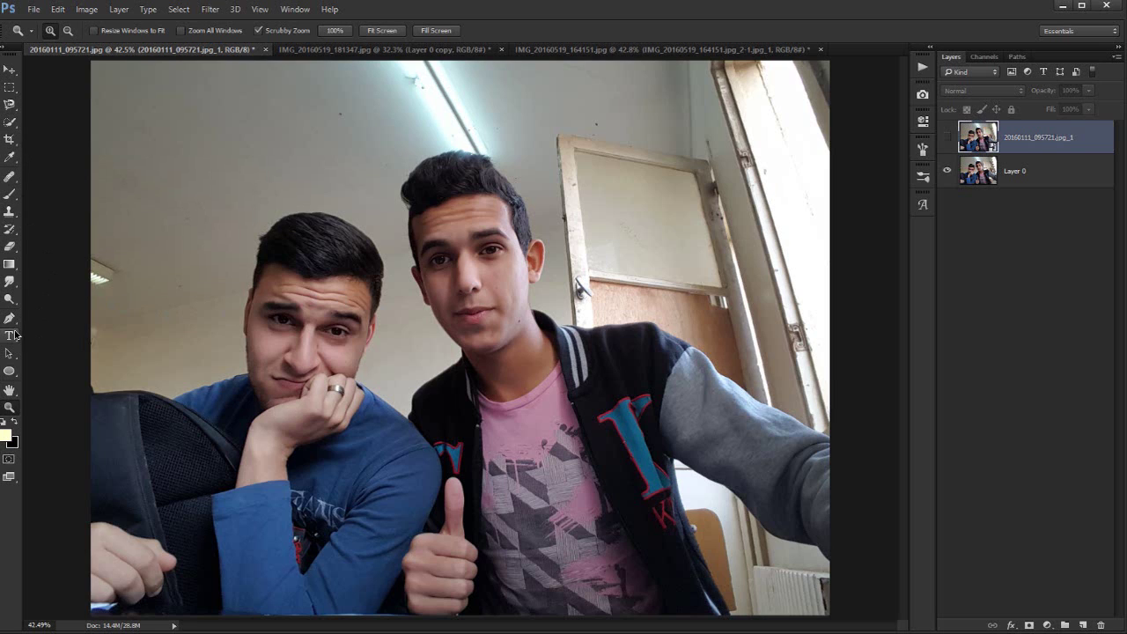
Start a Pen path at the jacket's lower edge, tracing up to the armpit and along the sleeve's underside to the photo's edge
left_click(9, 318)
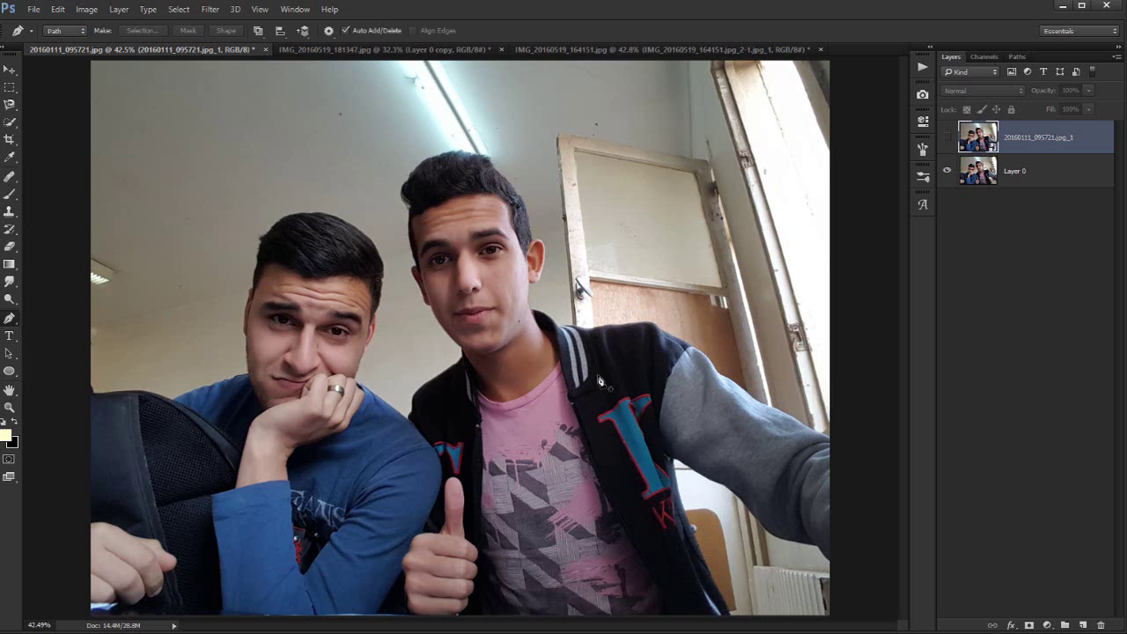
key("z")
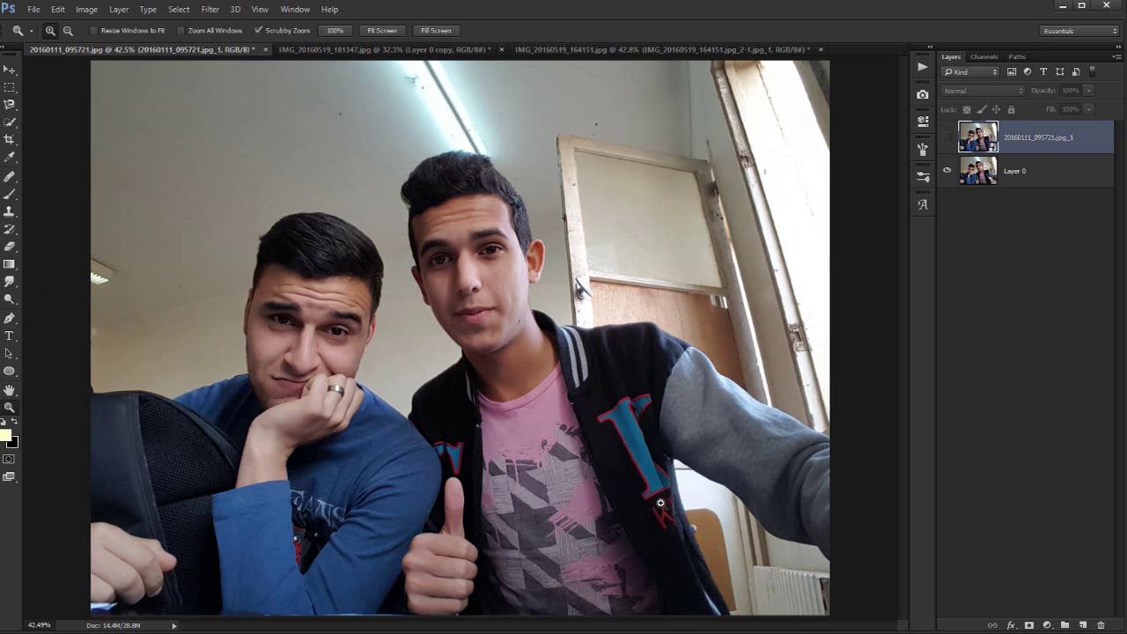
left_click(600, 406)
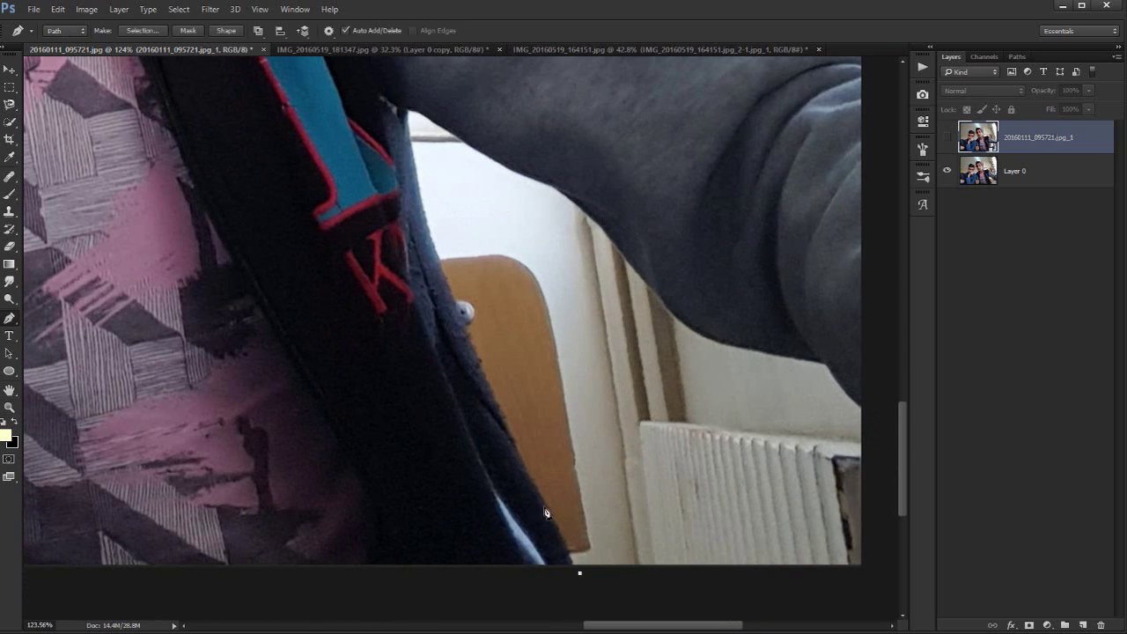
left_click_drag(475, 147, 489, 156)
left_click_drag(552, 185, 559, 189)
left_click_drag(620, 249, 631, 261)
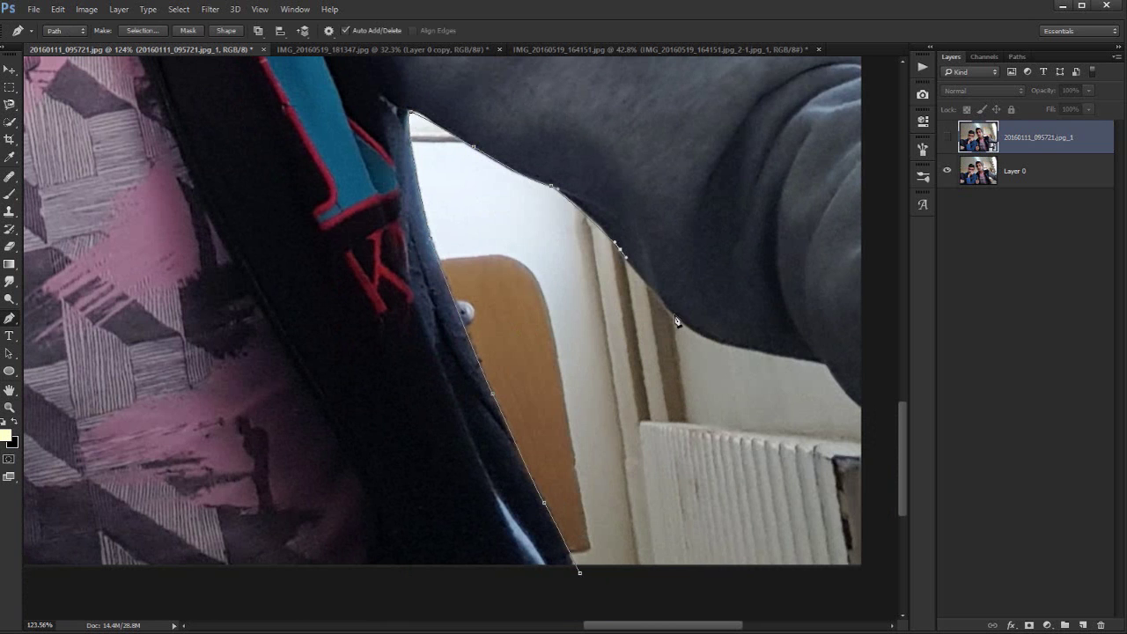
left_click_drag(675, 316, 682, 325)
left_click_drag(760, 351, 705, 356)
left_click(826, 365)
Continue the path outside the photo and back along the upper edge of the grey sleeve to the jacket shoulder
left_click_drag(756, 408, 778, 419)
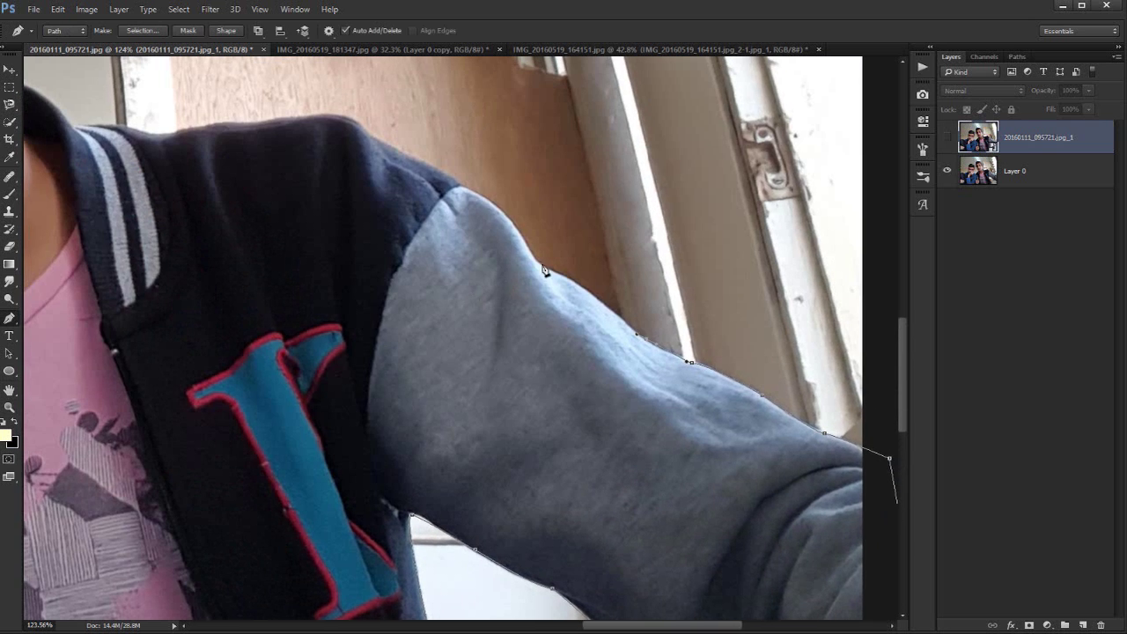
scroll(537, 204, "up", 4)
scroll(537, 204, "left", 3)
left_click_drag(492, 204, 482, 196)
left_click_drag(442, 170, 420, 161)
mouse_move(371, 135)
left_mouse_down()
mouse_move(341, 117)
mouse_move(275, 121)
mouse_move(505, 263)
left_mouse_up()
Trace the path along the jacket's shoulder, striped collar and the taller man's neck up to his earlobe
mouse_move(564, 252)
left_mouse_down()
mouse_move(401, 254)
mouse_move(710, 325)
left_mouse_up()
left_click(367, 257)
left_click_drag(634, 277, 572, 272)
left_click(634, 278, "alt")
left_click(624, 241)
left_click(628, 200)
Trace the path around the taller man's ear and up the adjoining side of his hair
left_click_drag(658, 179, 662, 134)
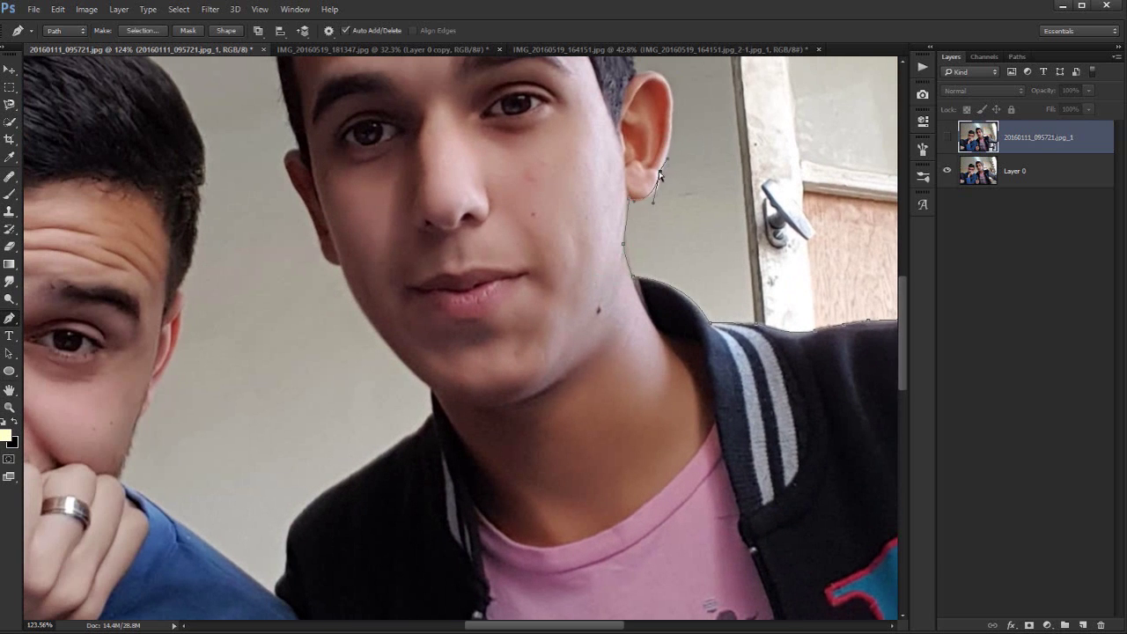
left_click(658, 179, "alt")
mouse_move(670, 91)
left_mouse_down()
mouse_move(663, 80)
mouse_move(621, 88)
left_mouse_up()
mouse_move(601, 125)
left_mouse_down()
mouse_move(599, 586)
mouse_move(593, 555)
left_mouse_up()
left_click(617, 453)
left_click(550, 327)
left_click(531, 314)
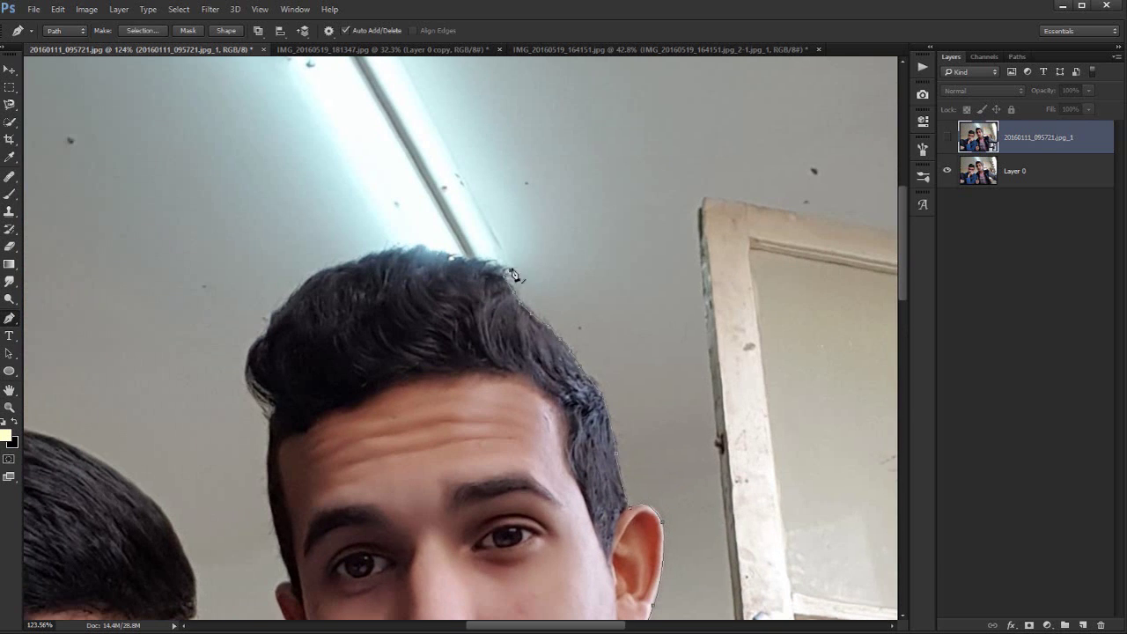
Trace the path across the top of the taller man's hair to its front curl
left_click(511, 271)
left_click(481, 260)
left_click(451, 256)
left_click(422, 245)
left_click(355, 258)
left_click_drag(287, 299, 267, 330)
left_click(287, 299, "alt")
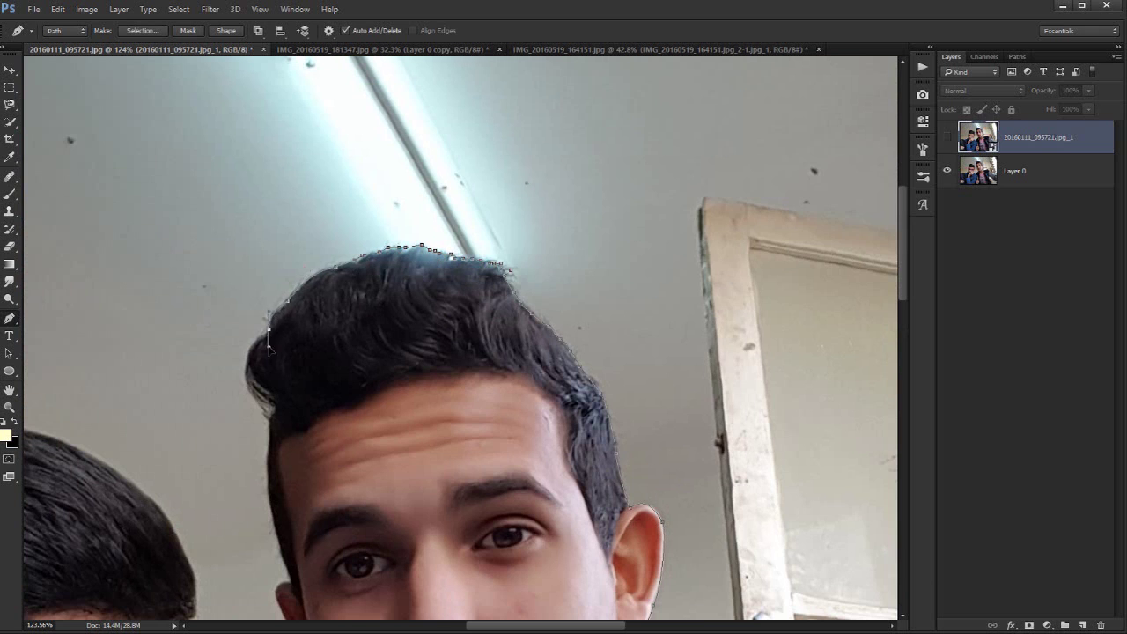
left_click(266, 331)
Continue the path down the far side of the taller man's hair and around his other ear
left_click_drag(269, 418, 314, 472)
left_click(269, 418, "alt")
left_click_drag(291, 563, 365, 274)
left_click_drag(366, 293, 399, 372)
left_click(359, 327)
left_click(380, 370)
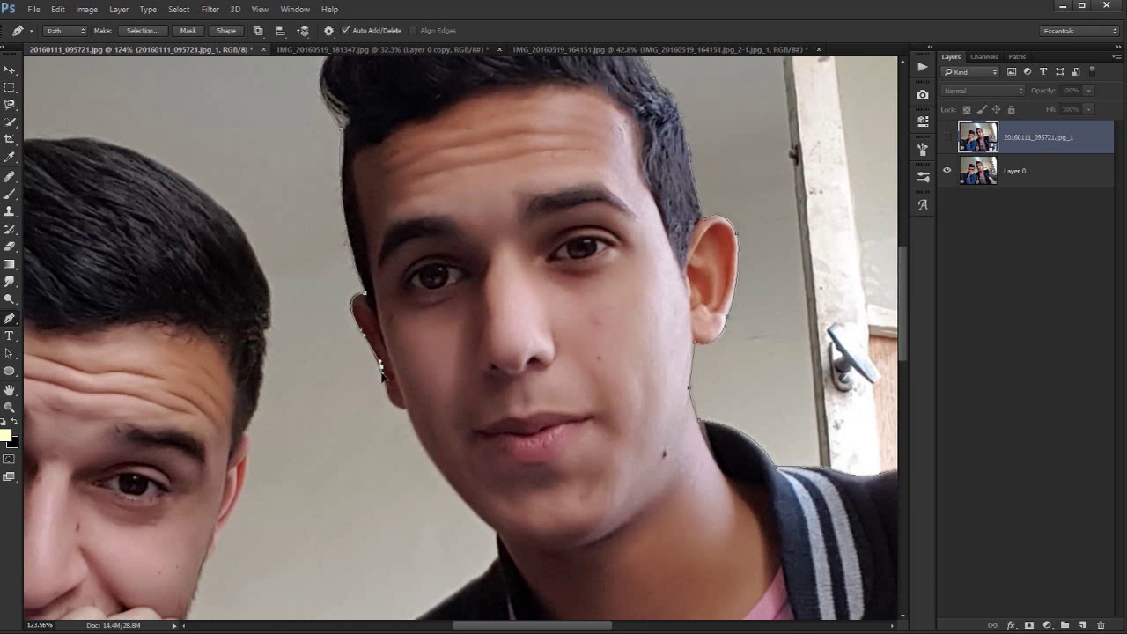
Trace the taller man's jaw, collar and black jacket shoulder down to the blue shirt
left_click(405, 409)
left_click(499, 537)
left_click(499, 533, "alt")
left_click_drag(498, 534, 611, 358)
left_click(498, 559)
left_click(592, 405)
left_click_drag(551, 435, 540, 447)
left_click_drag(492, 473, 487, 477)
left_click(459, 545)
left_click(446, 572)
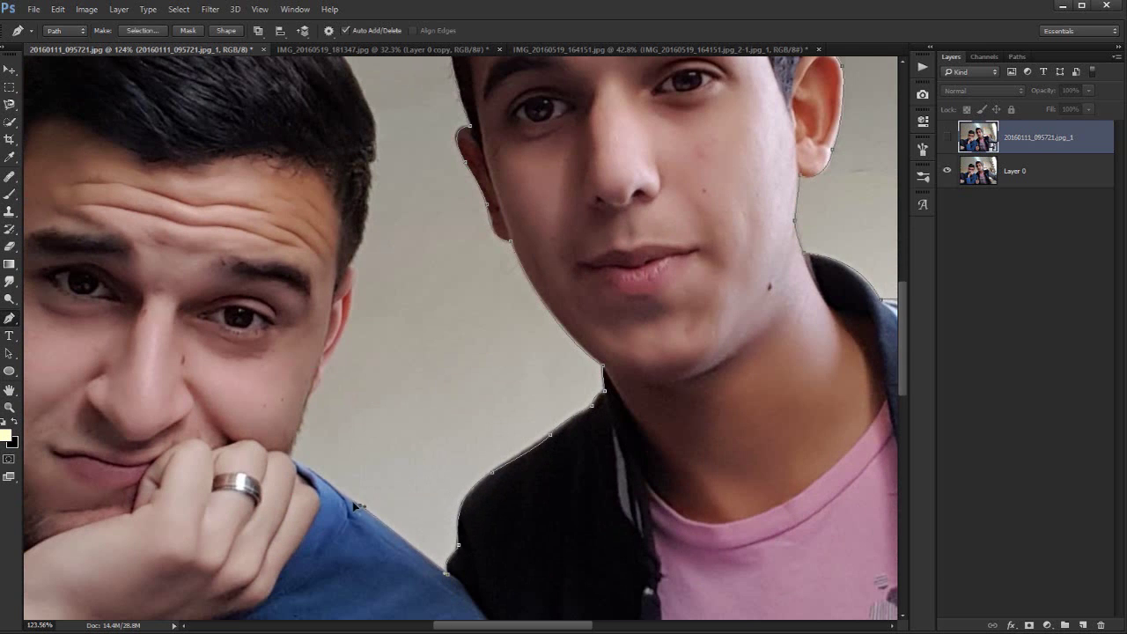
Extend the path up the side of the blue-shirted man's head along his hair
left_click(365, 228)
left_click(368, 204)
left_click(369, 162)
left_click_drag(345, 77, 443, 301)
left_click(471, 343)
left_click(444, 284)
Trace the path over the top of the blue-shirted man's hair and down its far side
left_click_drag(363, 222, 329, 209)
left_click_drag(281, 195, 264, 199)
left_click(256, 195)
left_click_drag(167, 218, 107, 325)
left_click(147, 240)
left_click(106, 334)
left_click_drag(120, 375, 341, 293)
Trace the path around the blue-shirted man's outer ear to his cheek
left_click_drag(315, 333, 323, 376)
left_click(303, 354)
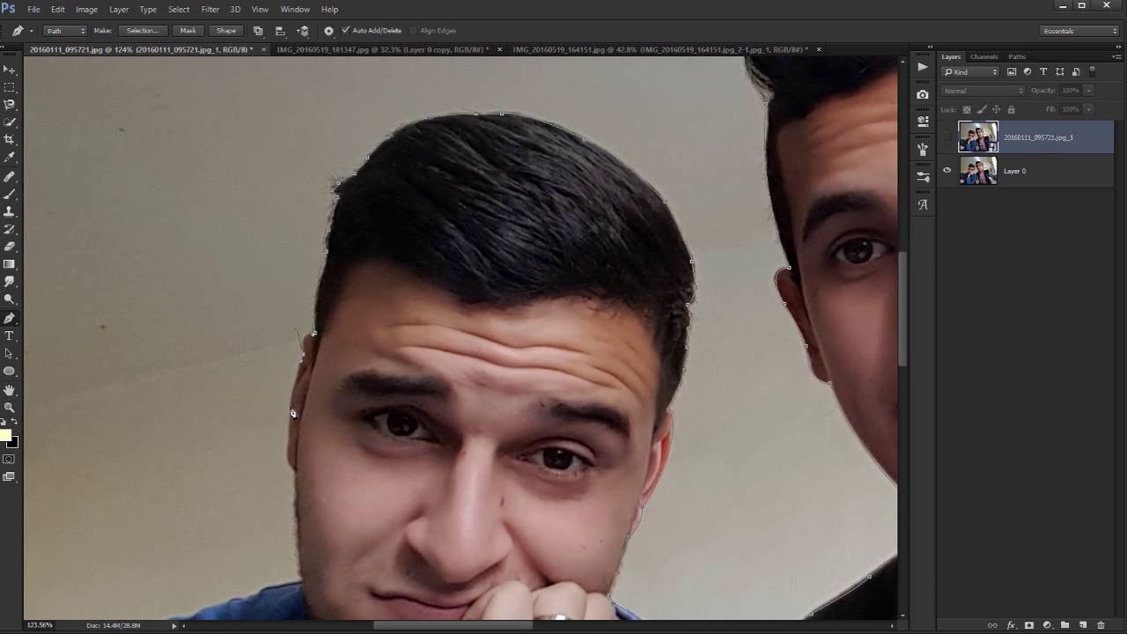
left_click_drag(290, 435, 290, 456)
left_click(295, 472)
Continue the path down the jaw and along the blue shirt's outer shoulder to the backpack
left_click_drag(304, 585, 407, 308)
left_click(455, 293)
left_click(391, 308)
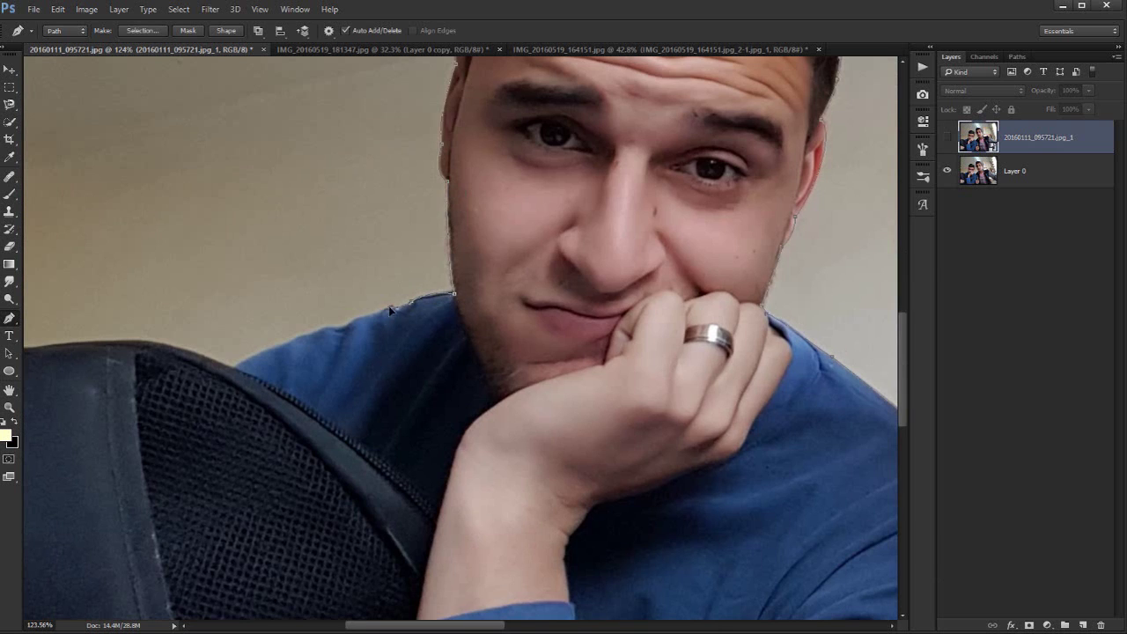
left_click(348, 324)
left_click(326, 328)
left_click(292, 340)
left_click(233, 369)
Trace the path along the backpack's upper edge to the edge of the photo
left_click_drag(307, 410, 695, 357)
left_click_drag(507, 290, 425, 300)
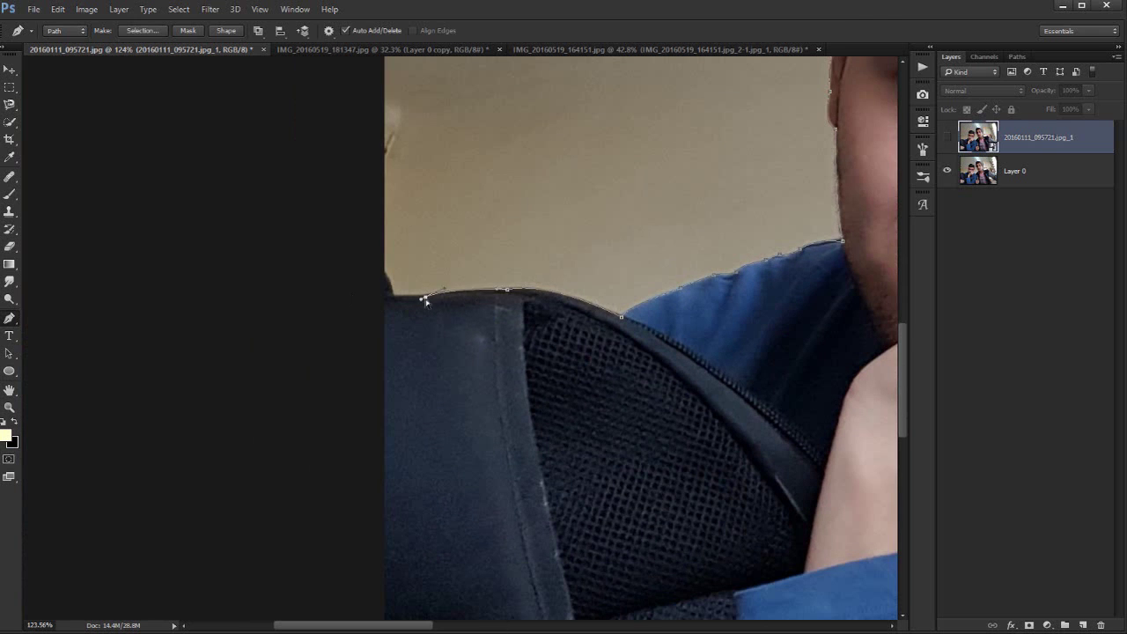
left_click(393, 297)
left_click(385, 275)
Close the path around the outside of the canvas below both men and convert it to a selection
left_click_drag(388, 546, 361, 106)
left_click(188, 431)
left_click_drag(792, 440, 264, 449)
left_click_drag(608, 459, 629, 459)
left_click(712, 460)
left_click(870, 423)
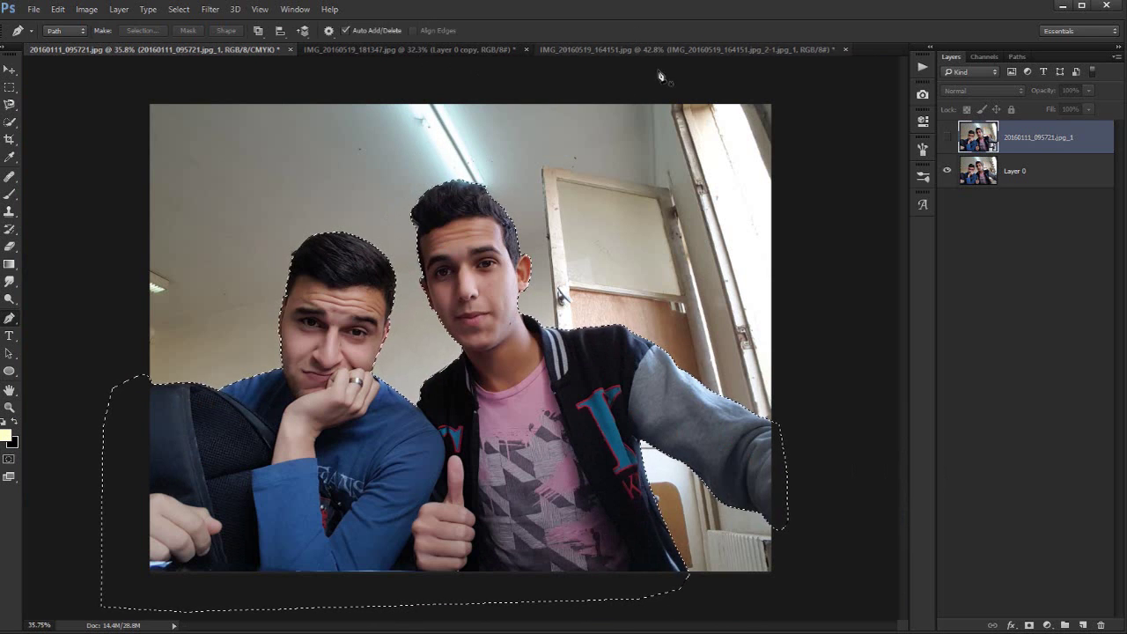
Make Layer 0 active and use Refine Edge to brush along the jacket shoulder and both men's hair edges
key("m")
key("alt+bracketleft")
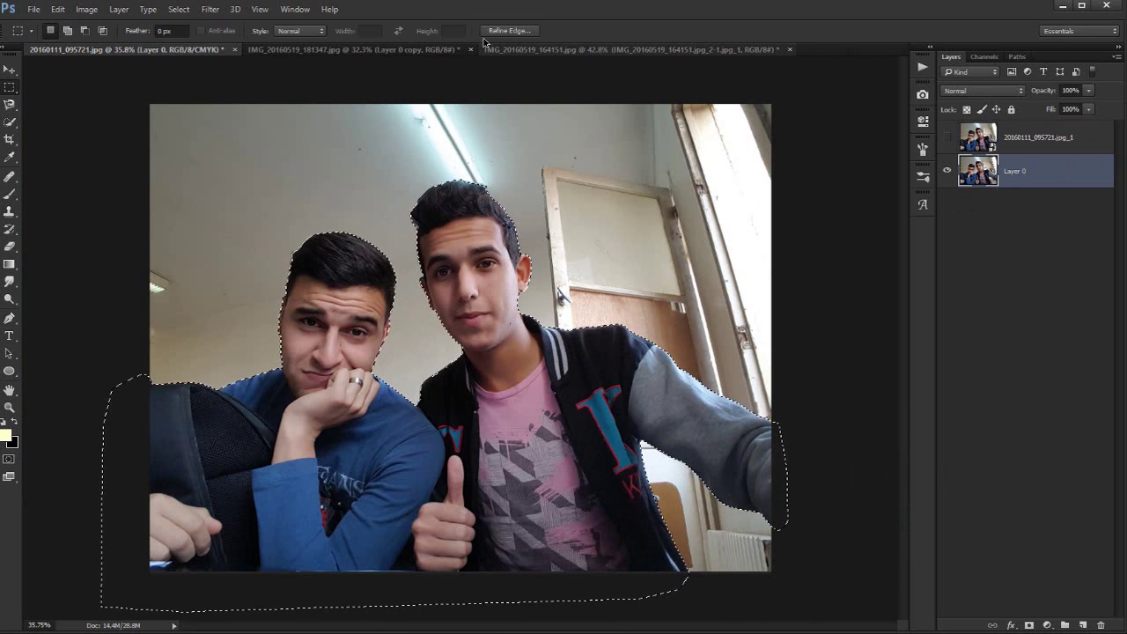
left_click(508, 31)
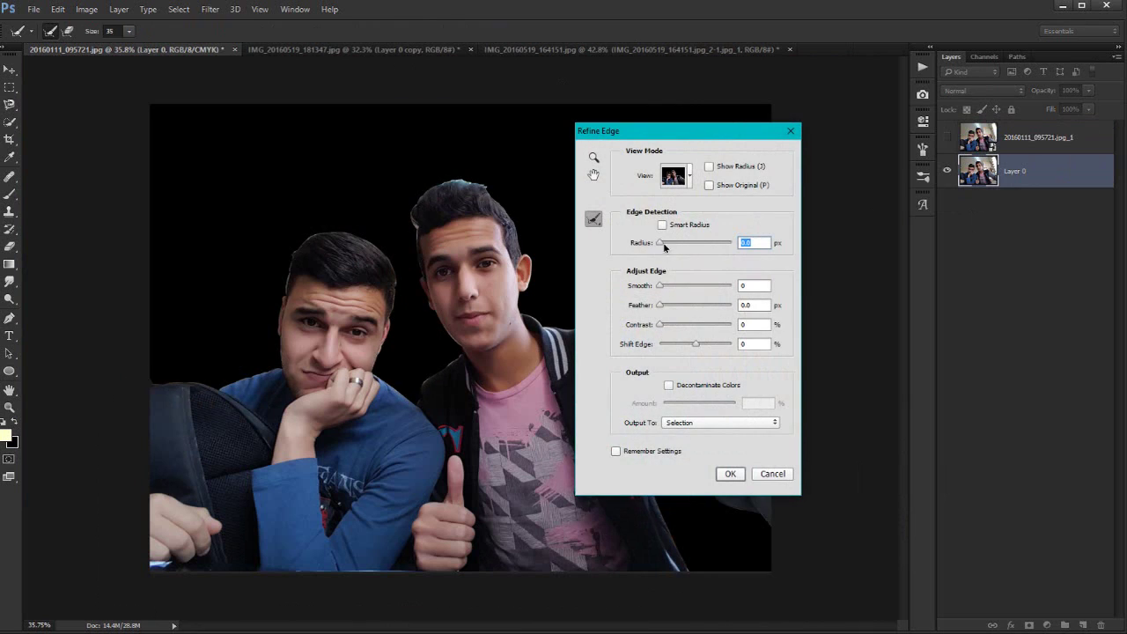
left_click_drag(462, 357, 428, 383)
mouse_move(482, 185)
left_mouse_down()
mouse_move(449, 182)
mouse_move(423, 207)
left_mouse_up()
left_click_drag(293, 270, 286, 298)
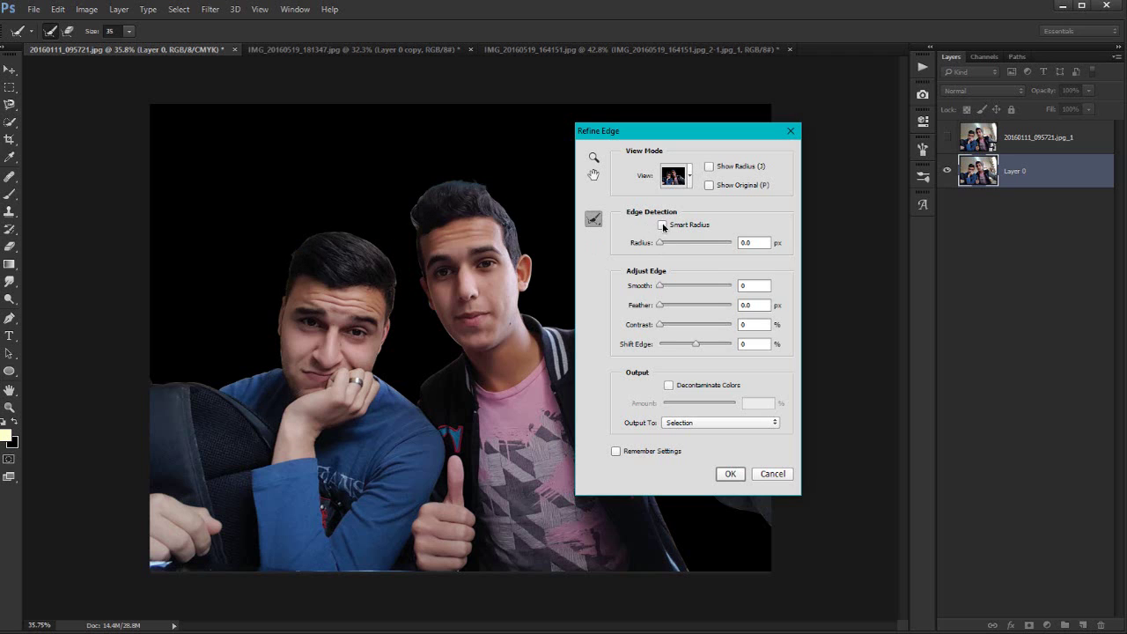
Enable Smart Radius with a 3.1 px radius and refine the edge beside the blue-shirted man's face
left_click_drag(665, 245, 672, 246)
left_click_drag(664, 138, 803, 190)
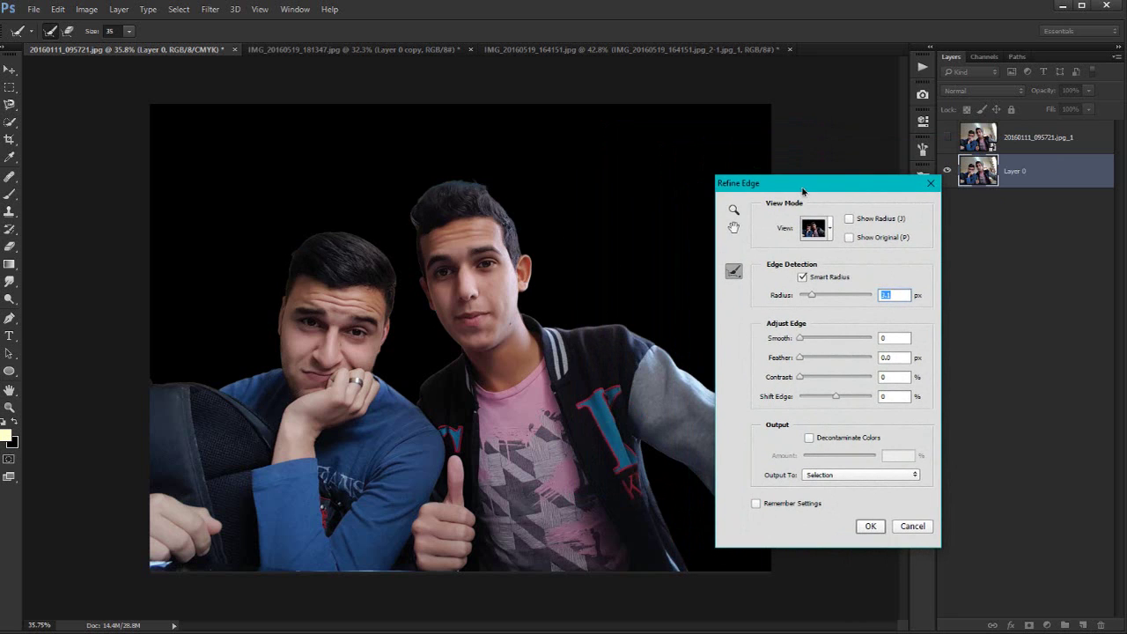
left_click(383, 349)
left_click_drag(385, 317, 383, 323)
Apply the edge refinement with the output set to Selection
left_click_drag(808, 182, 764, 156)
left_click(783, 449)
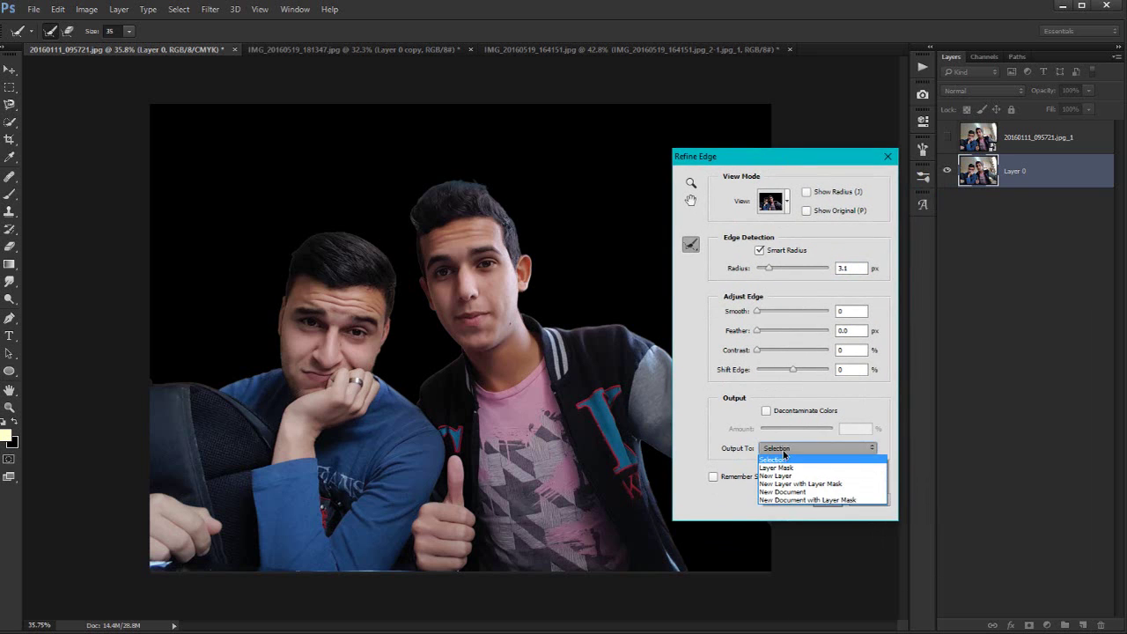
left_click(782, 461)
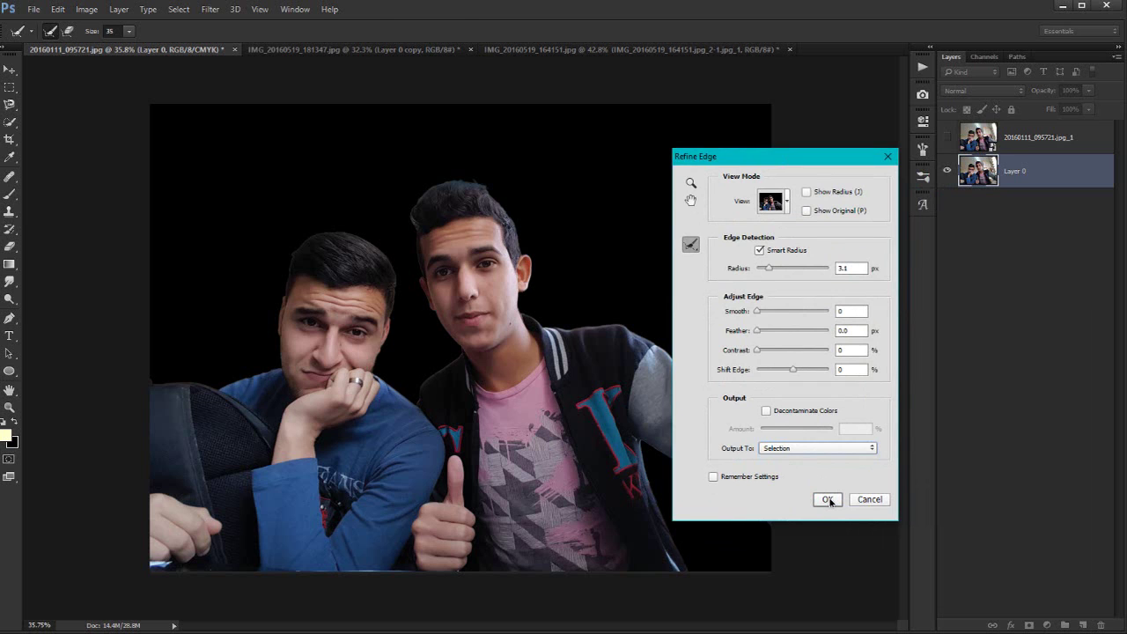
left_click(828, 499)
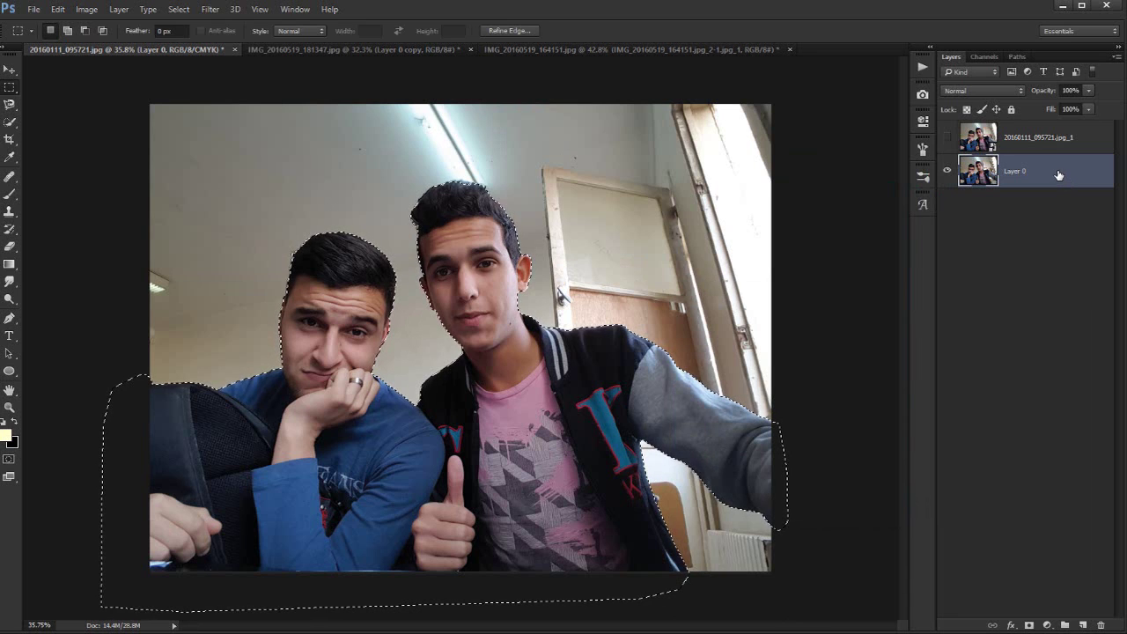
Duplicate Layer 0 above itself and invert the selection to cover the background around the two men
left_click_drag(1064, 171, 1069, 146)
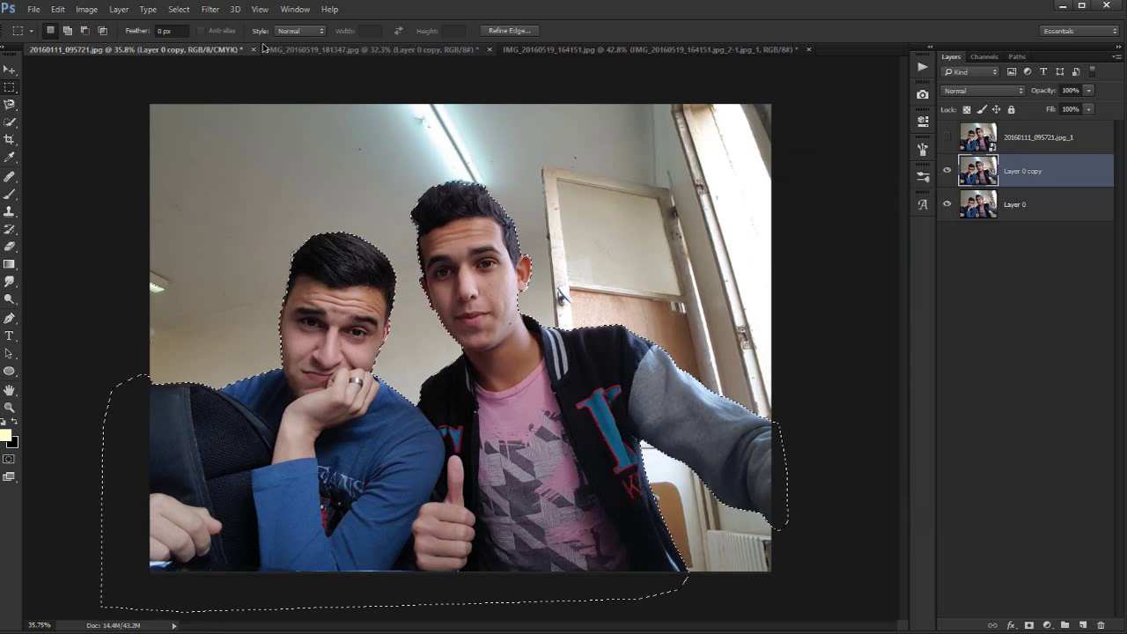
key("ctrl+shift+i")
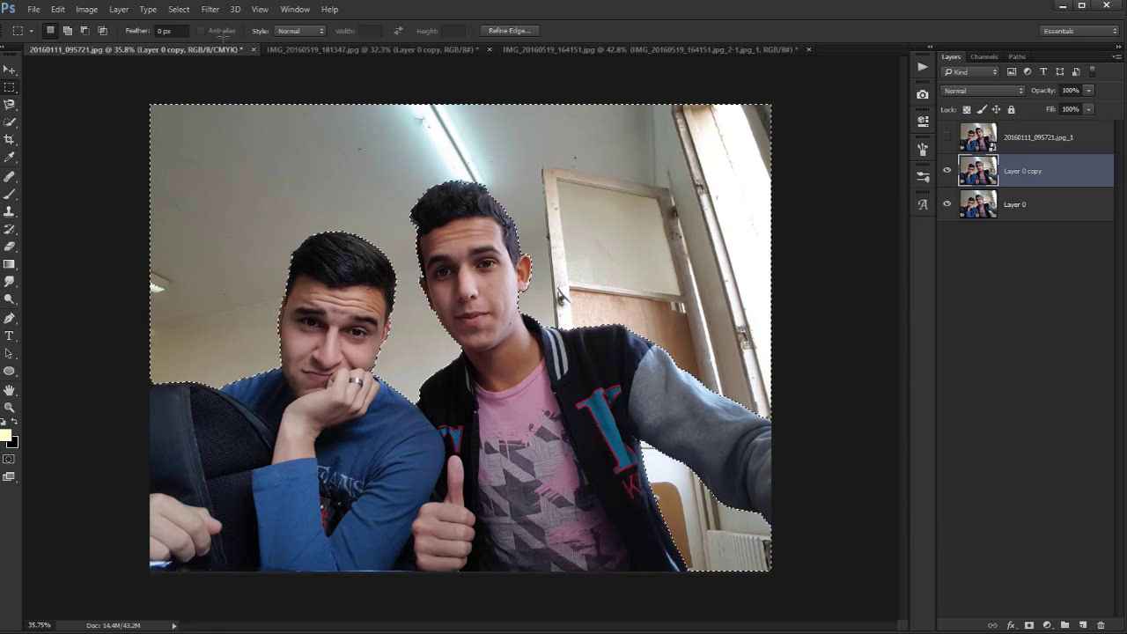
Start a Field Blur on the layer copy, moving its pin onto the window frame with an 18 px blur
left_click(211, 13)
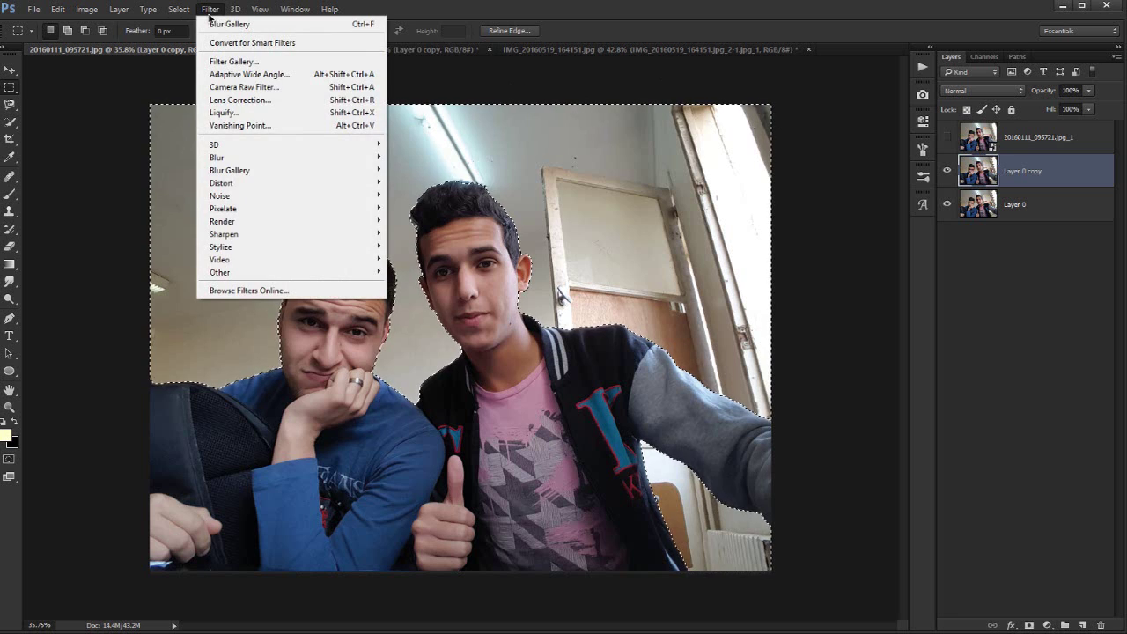
mouse_move(319, 172)
left_click(419, 170)
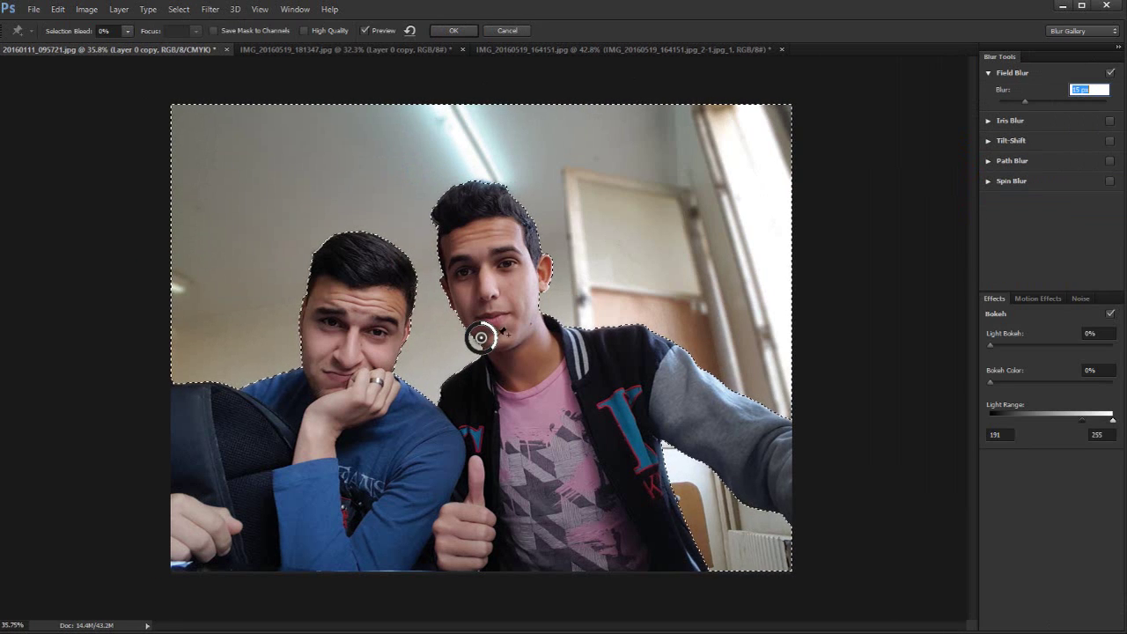
left_click_drag(480, 337, 714, 191)
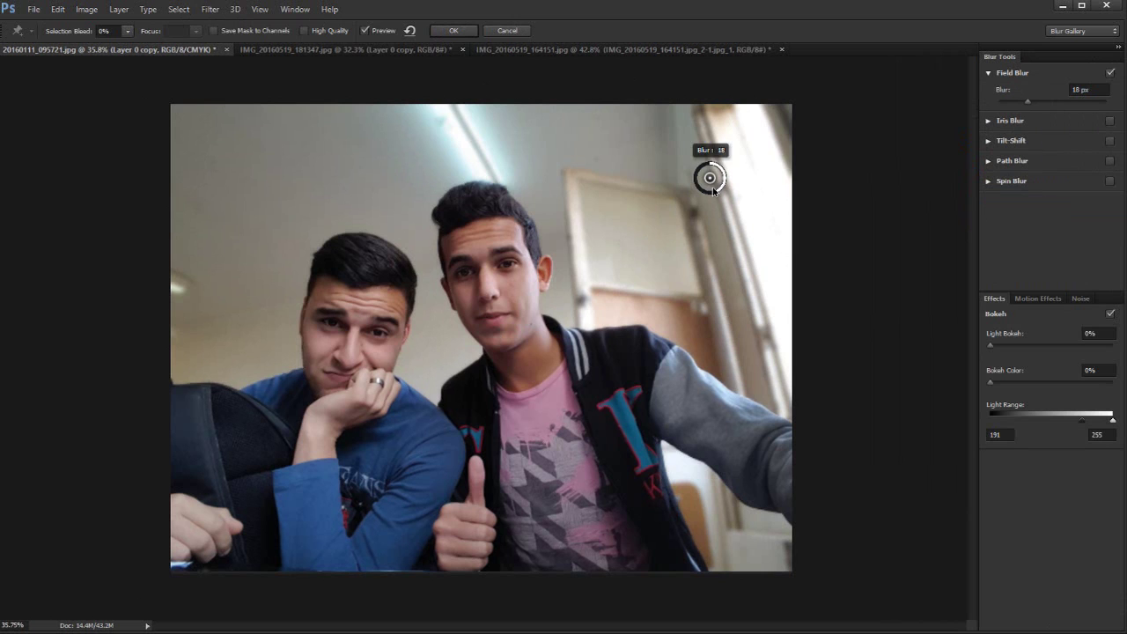
left_click_drag(710, 179, 742, 196)
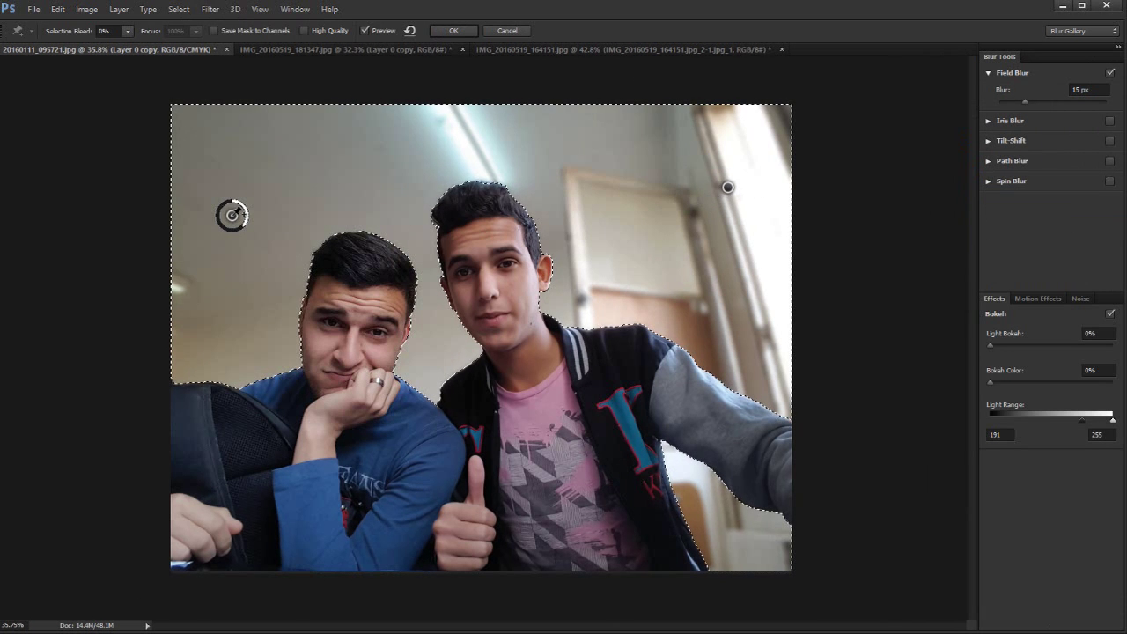
Add a second pin with 8 px blur on the wall above the blue-shirted man and set the window pin's blur to 14 px
left_click_drag(244, 222, 244, 159)
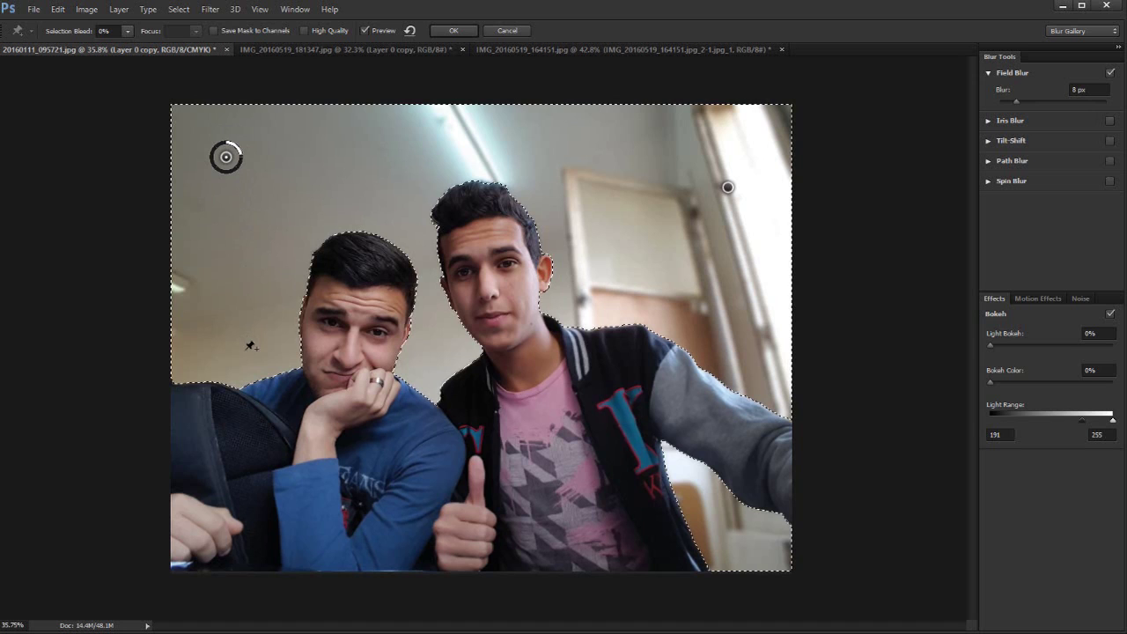
left_click(730, 192)
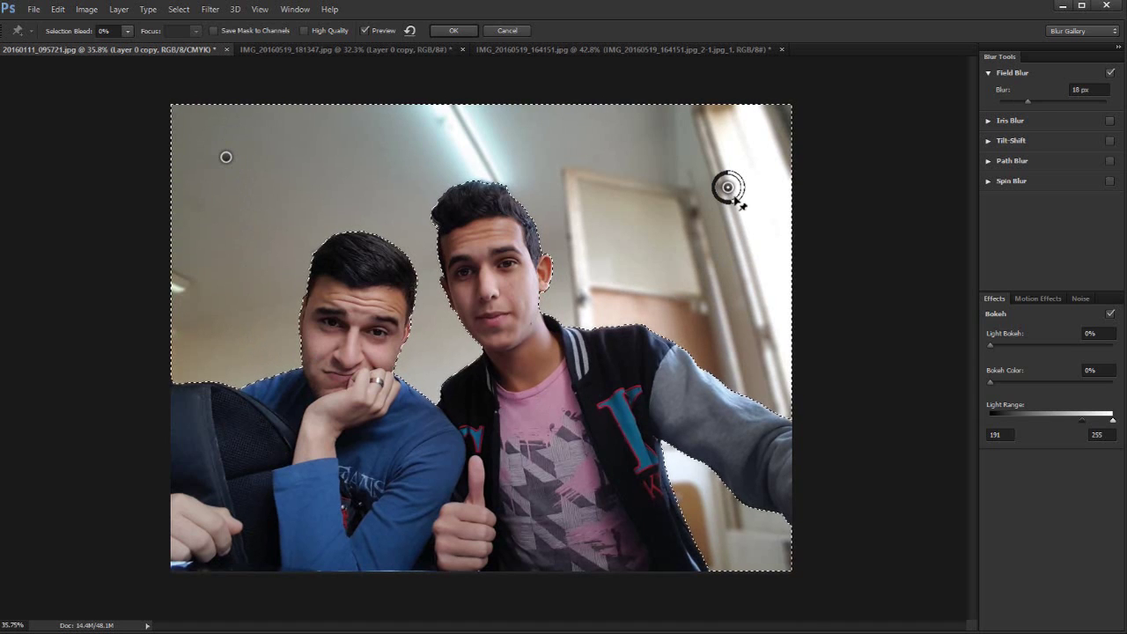
left_click_drag(733, 196, 741, 199)
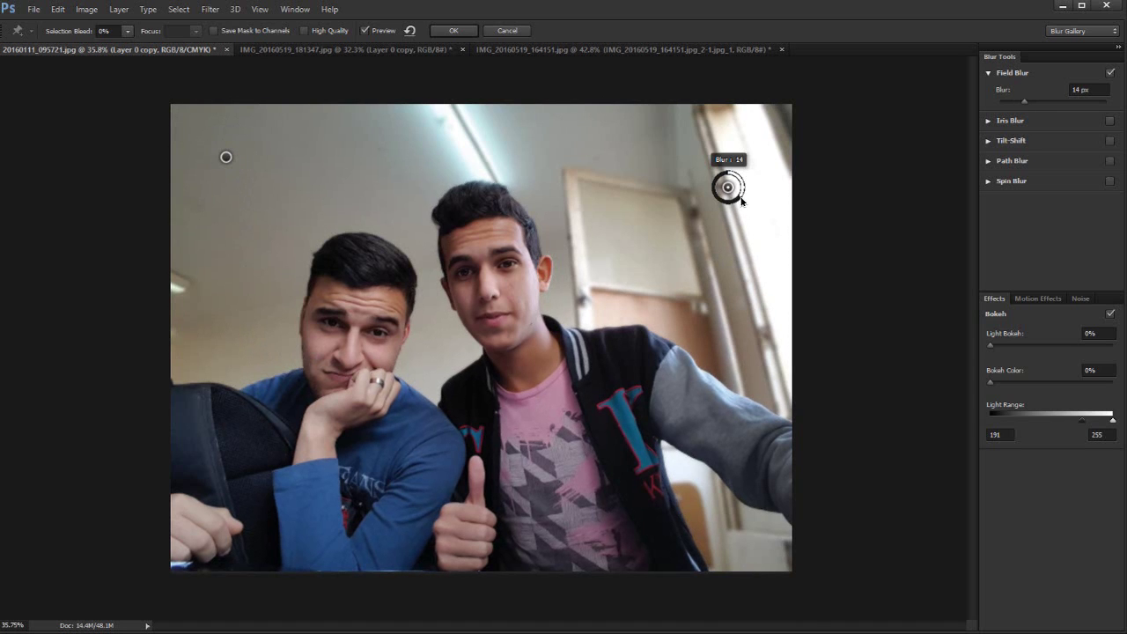
Apply the Field Blur with High Quality enabled and deselect the background
left_click(308, 32)
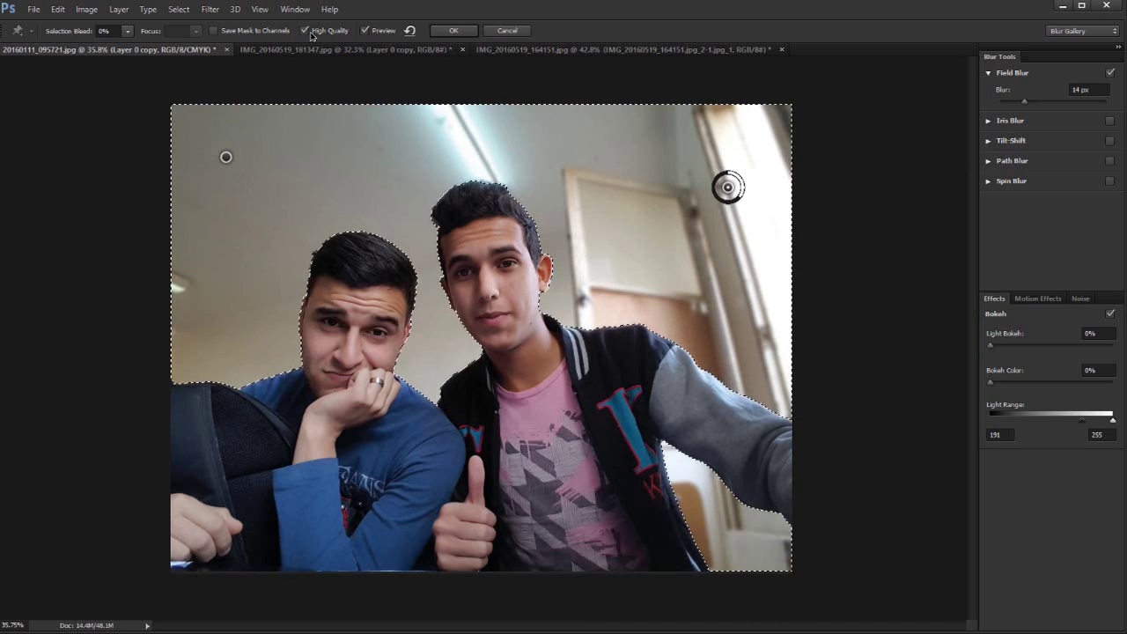
left_click(454, 32)
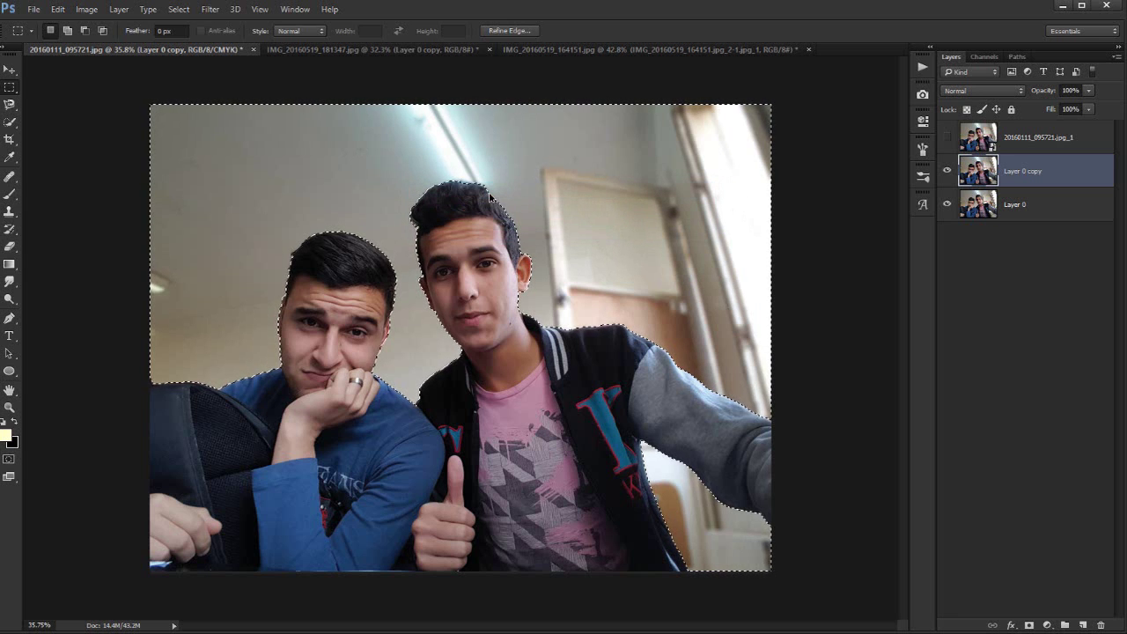
key("ctrl+d")
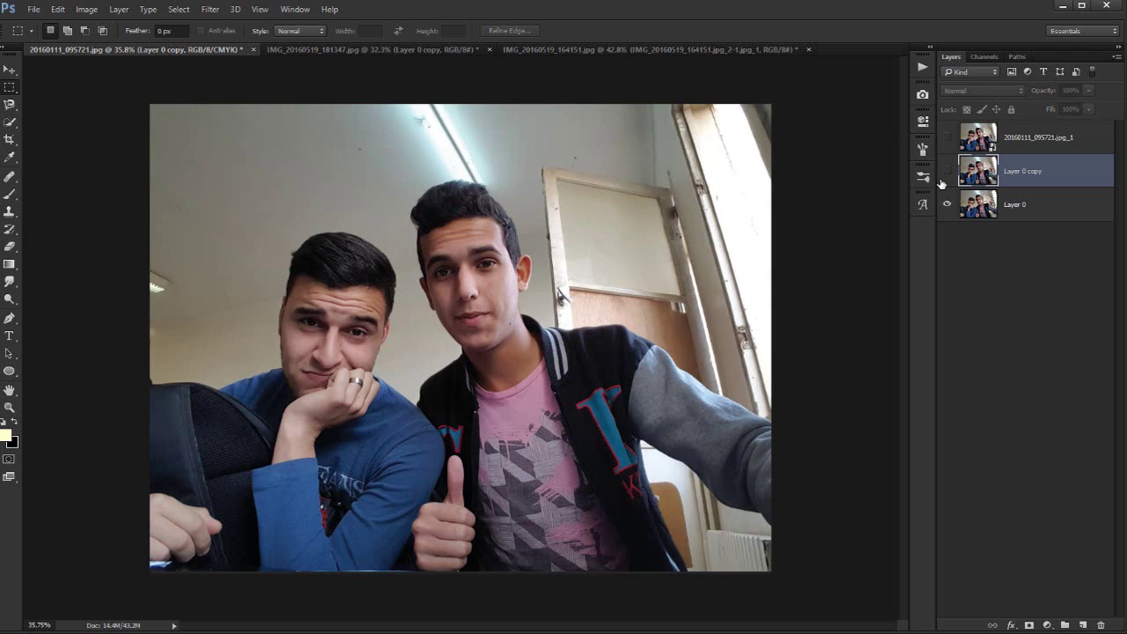
Toggle the visibility of Layer 0 copy to compare the blurred background with the original photo
left_click(945, 173)
left_click(946, 171)
left_click(944, 172)
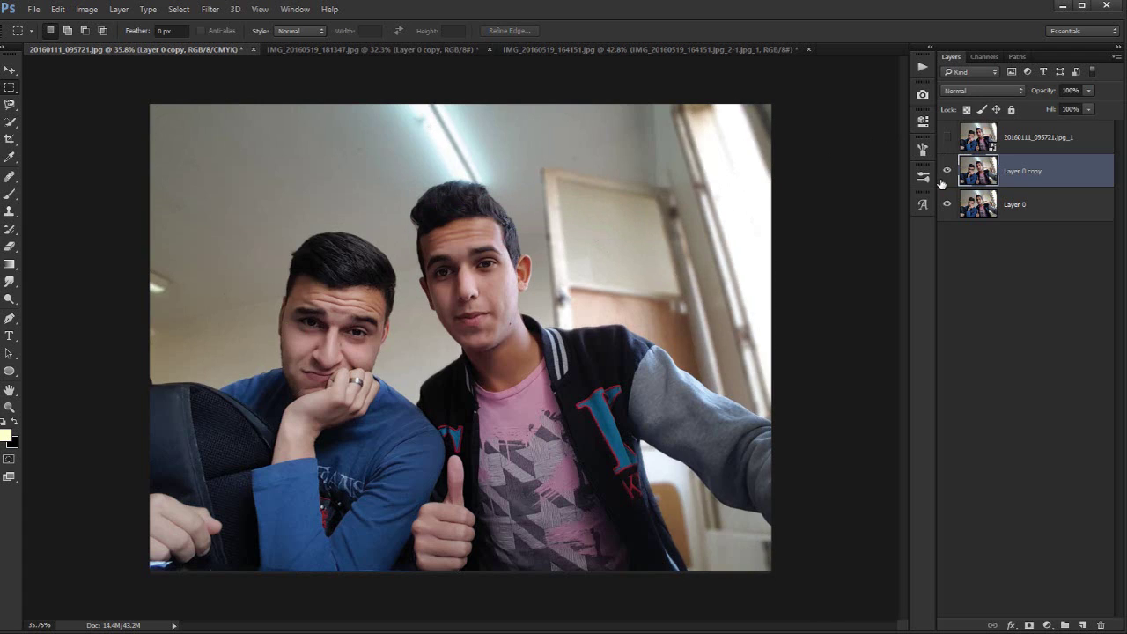